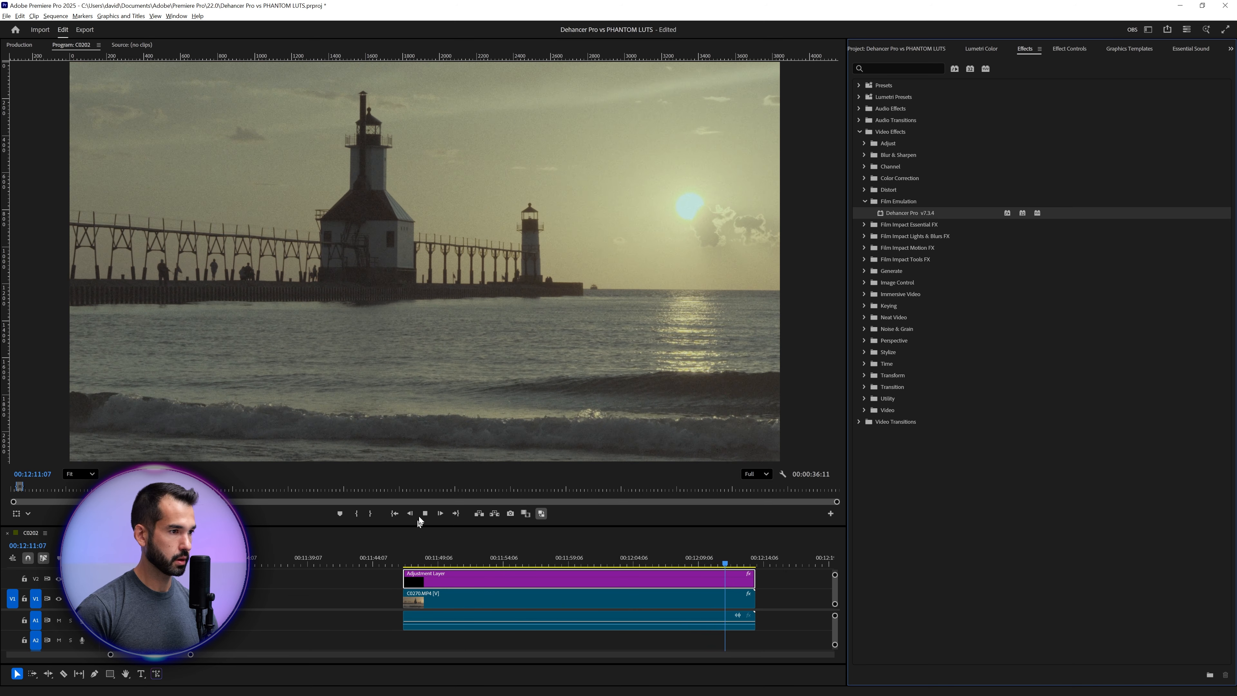
- Stop playback, select the adjustment layer on the timeline and disable the Film section of its Dehancer Pro effect
click(425, 513)
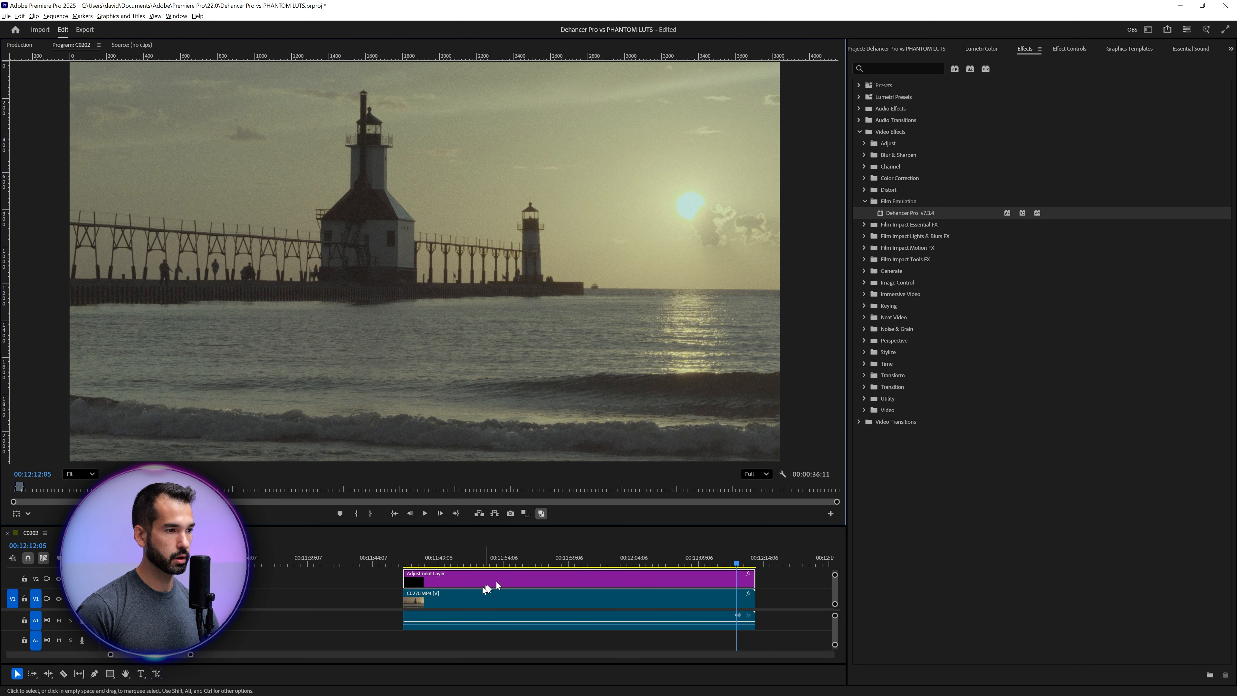
click(474, 609)
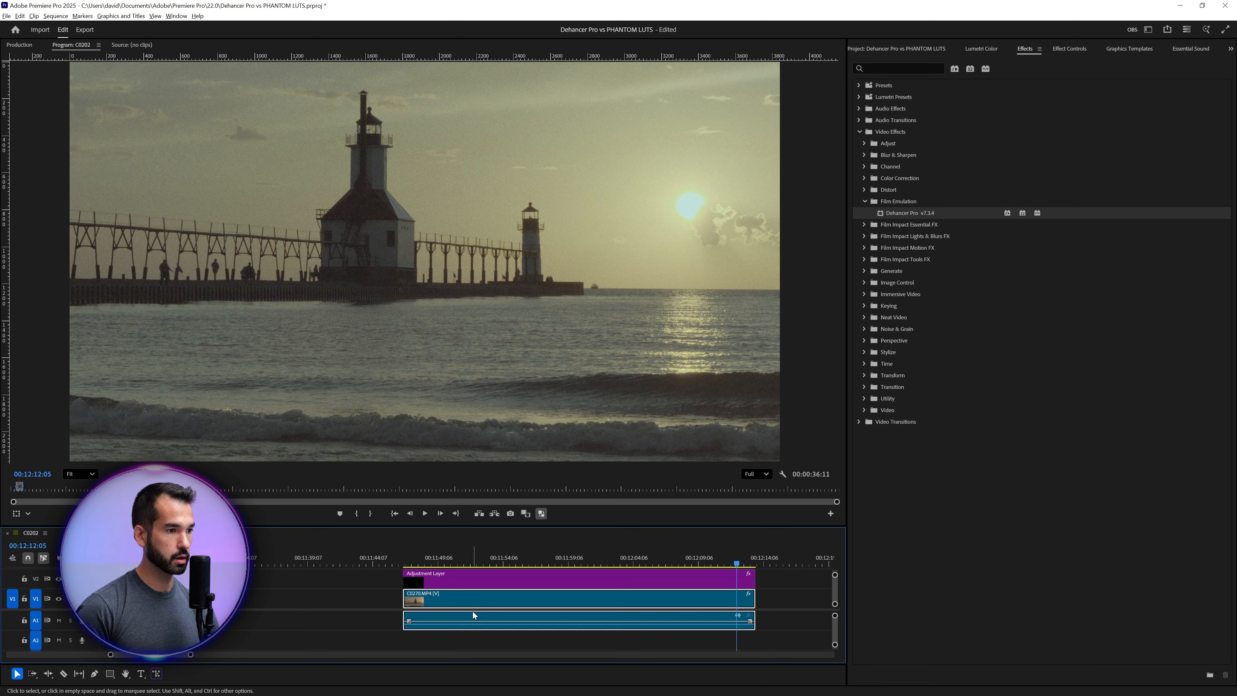
click(501, 582)
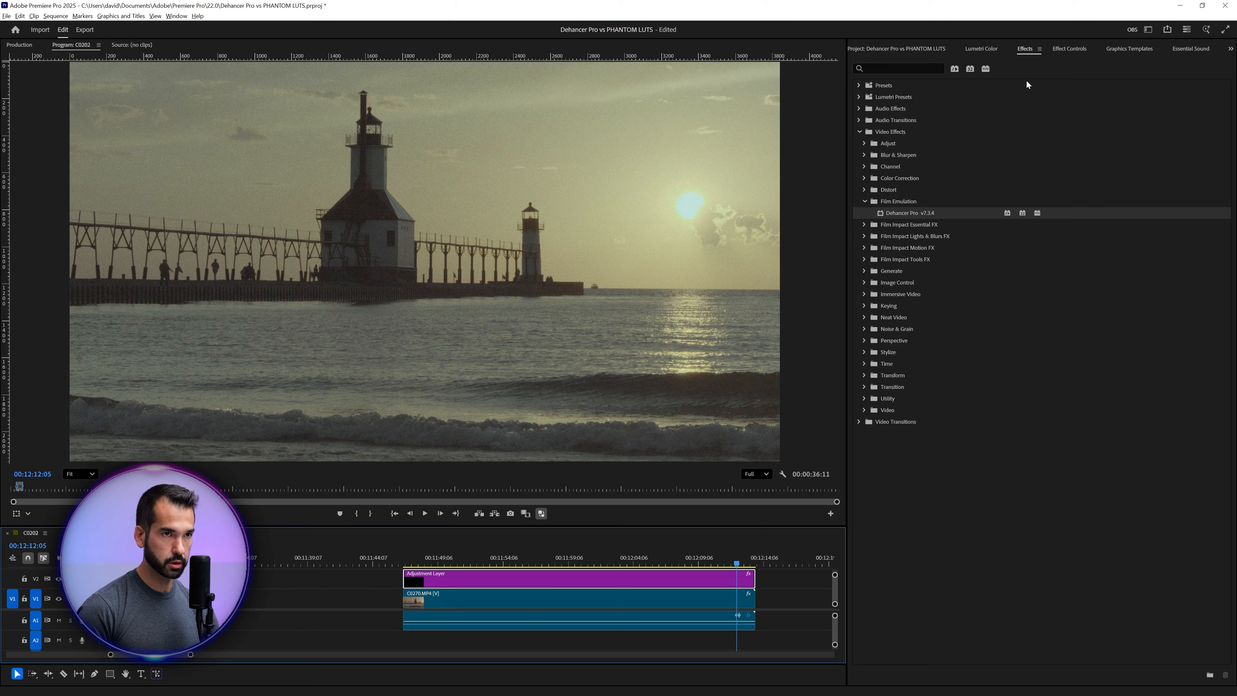
click(1067, 50)
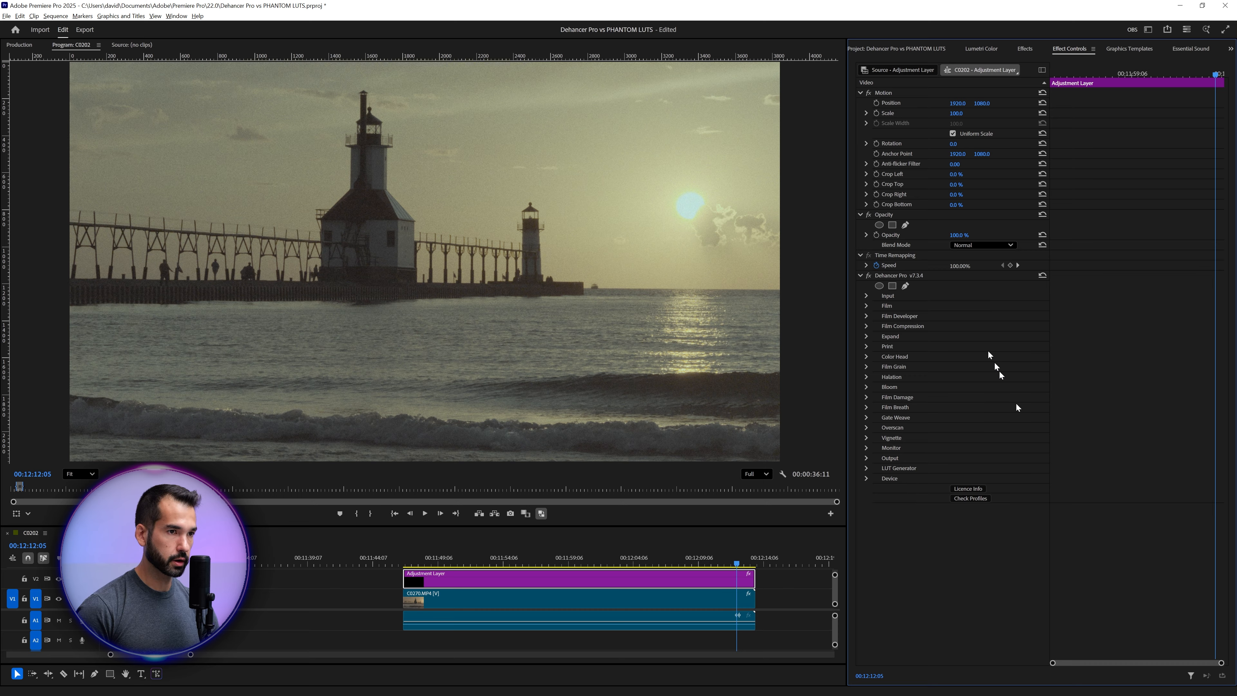
click(866, 296)
click(866, 387)
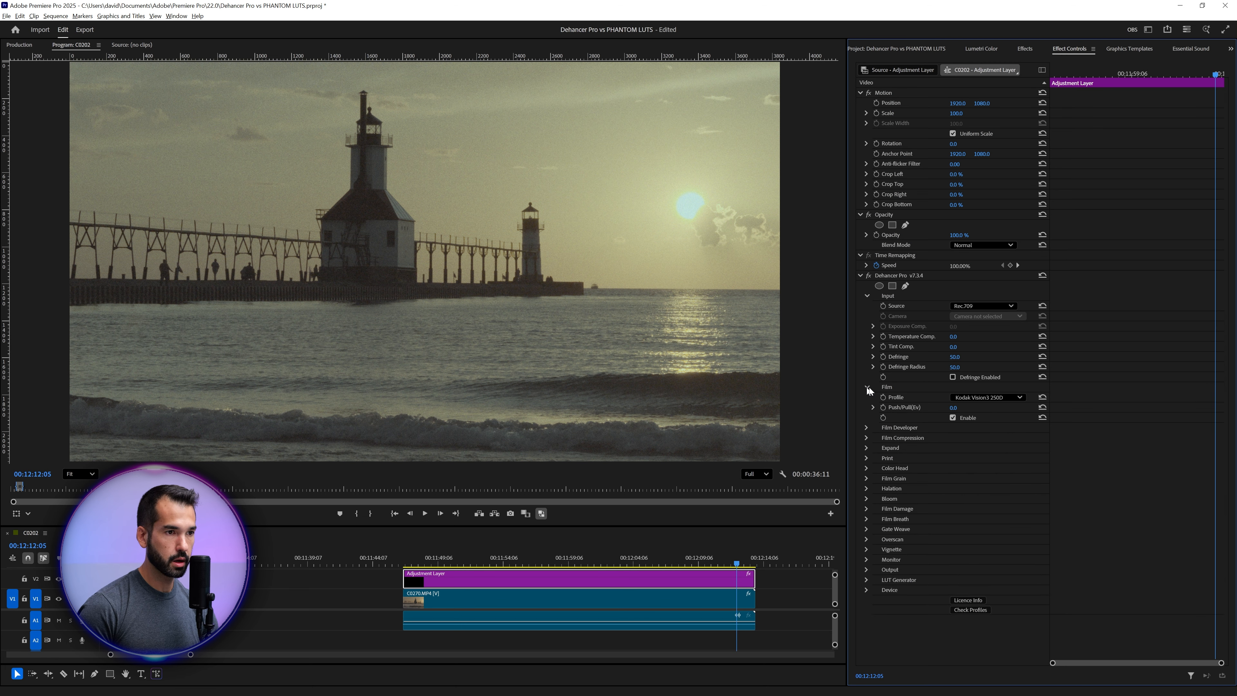
click(952, 418)
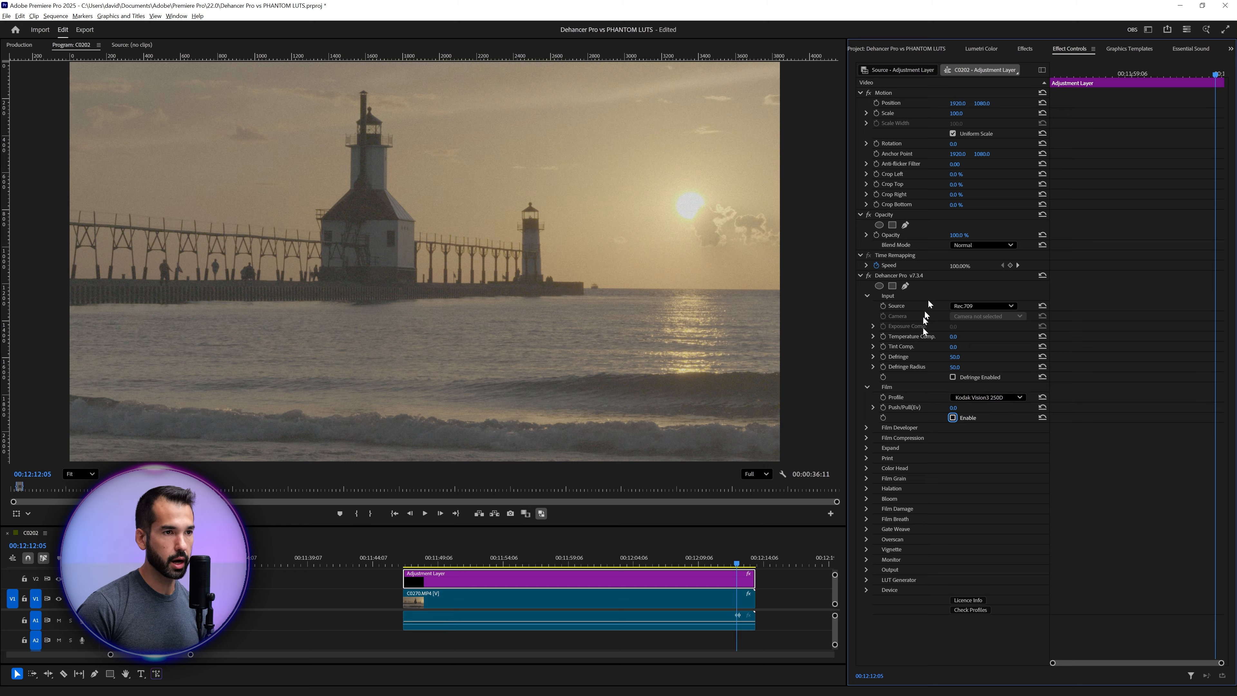
- Set the Dehancer Pro input source to Choose Camera with the Sony / A6700 / S-Log3 S-Gamut3.Cine camera profile
click(985, 306)
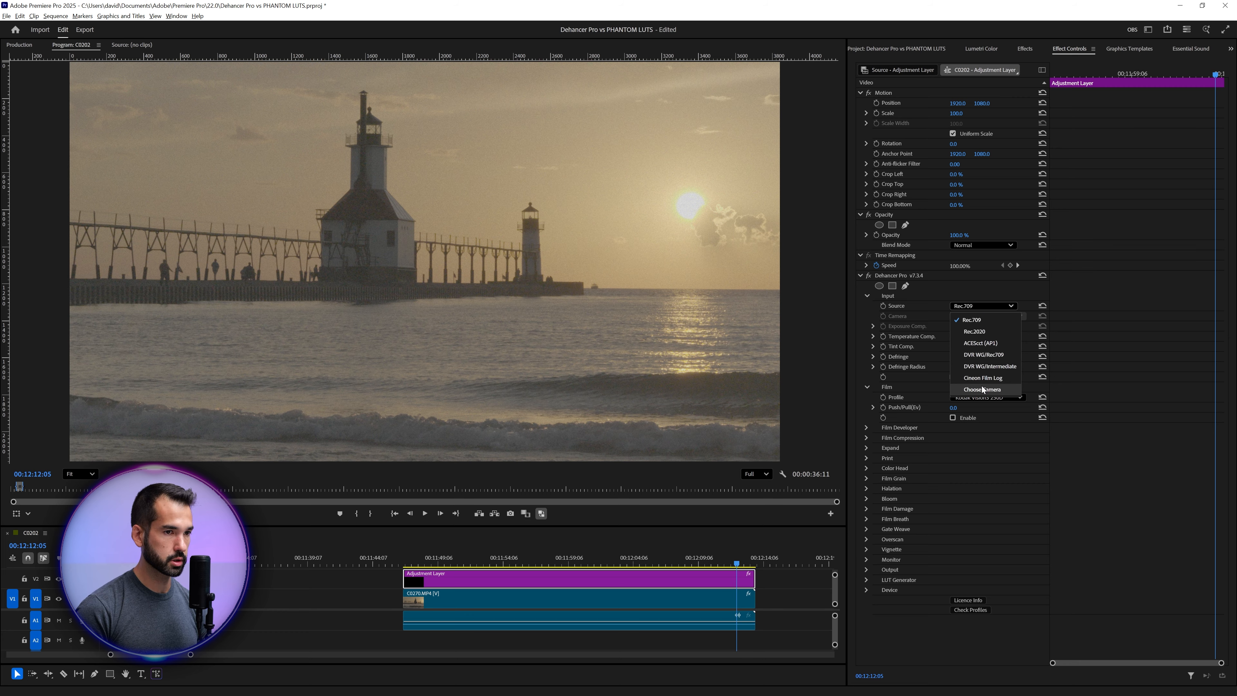
click(983, 389)
click(978, 317)
scroll(1009, 451, down, 5)
scroll(1015, 467, down, 15)
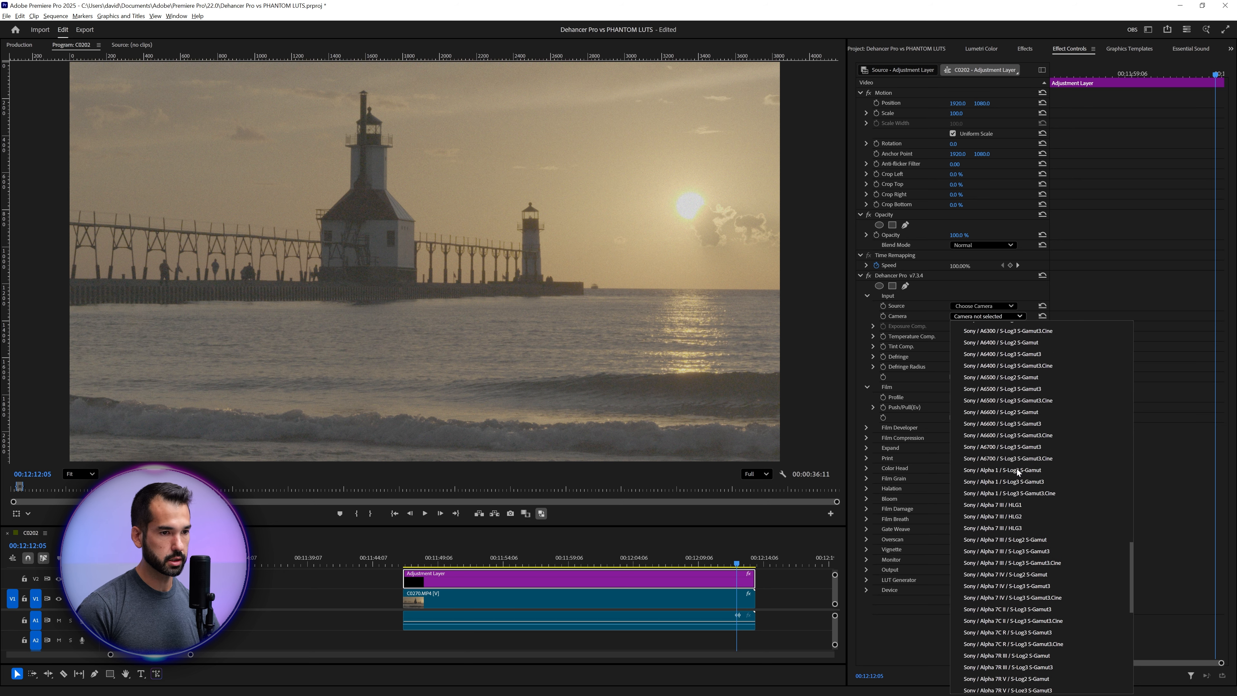
scroll(1025, 469, up, 1)
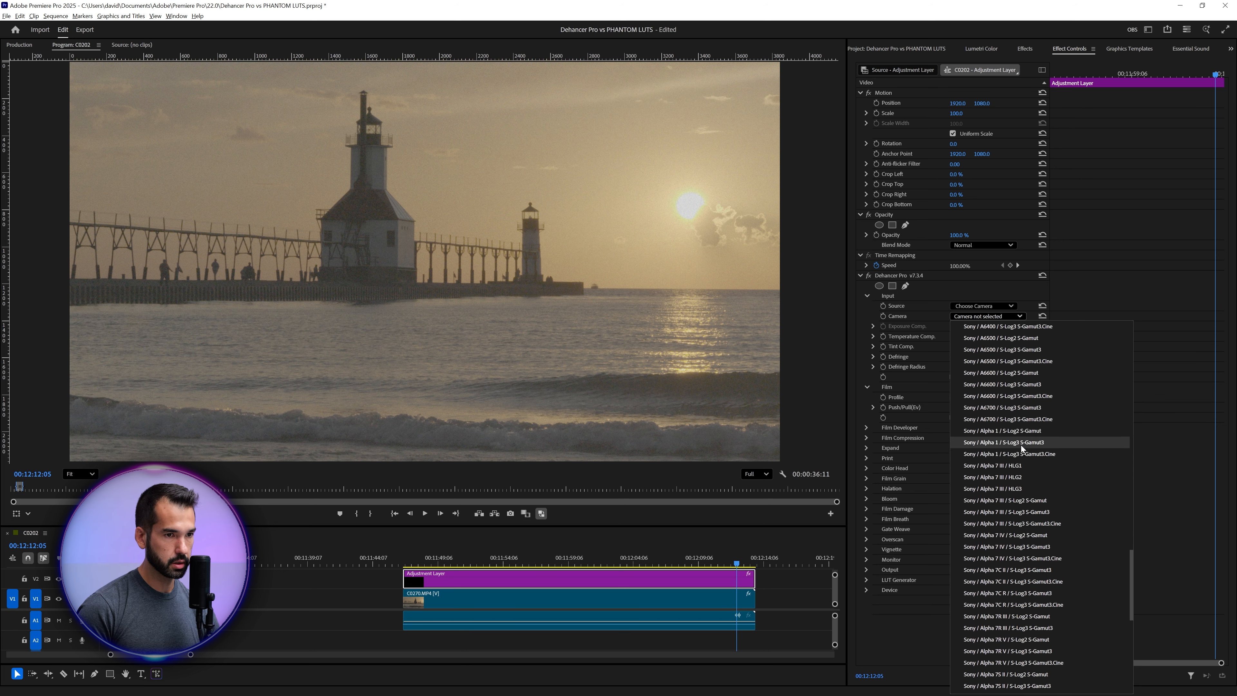
click(1017, 420)
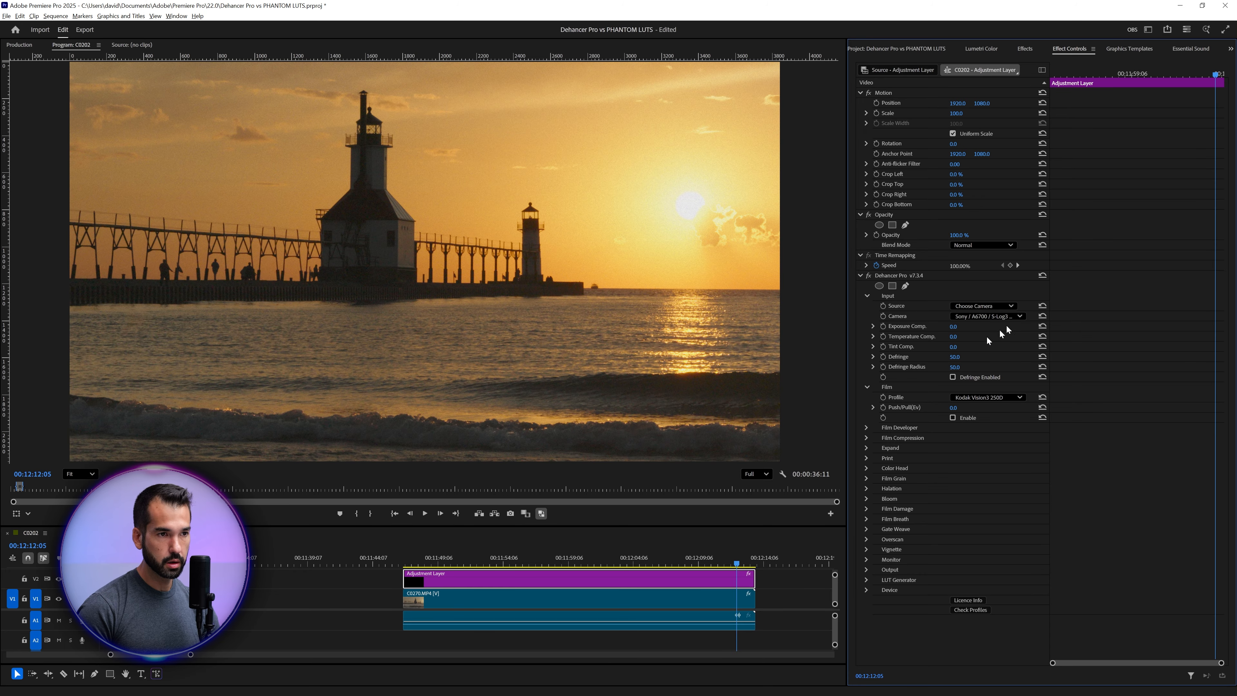
- Enable Defringe in the Dehancer Pro input settings and set both Defringe and Defringe Radius to 100
drag(962, 359, 965, 360)
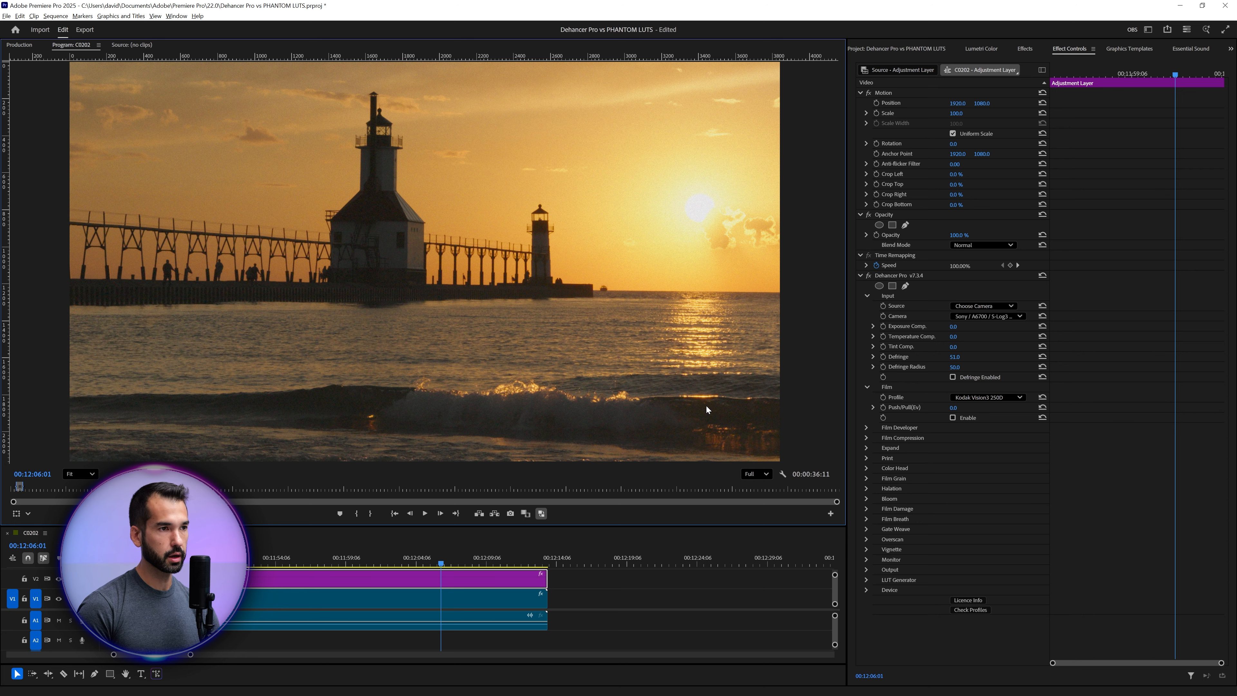
scroll(705, 406, up, 6)
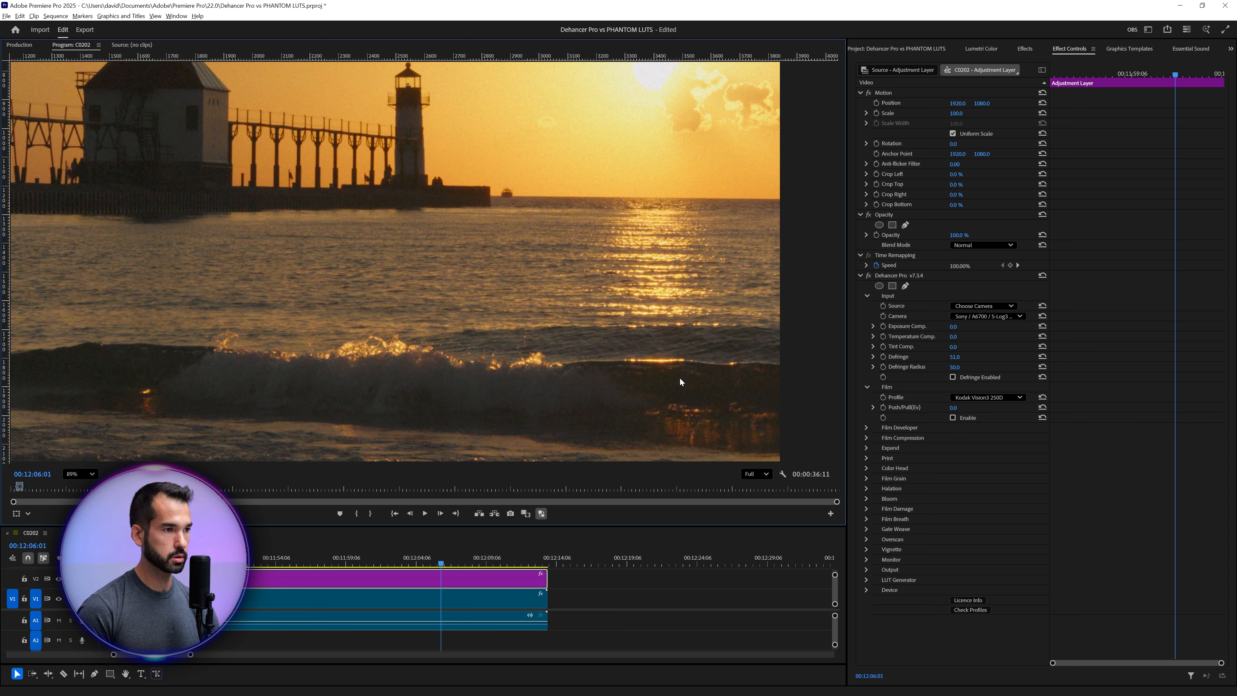
scroll(678, 378, up, 5)
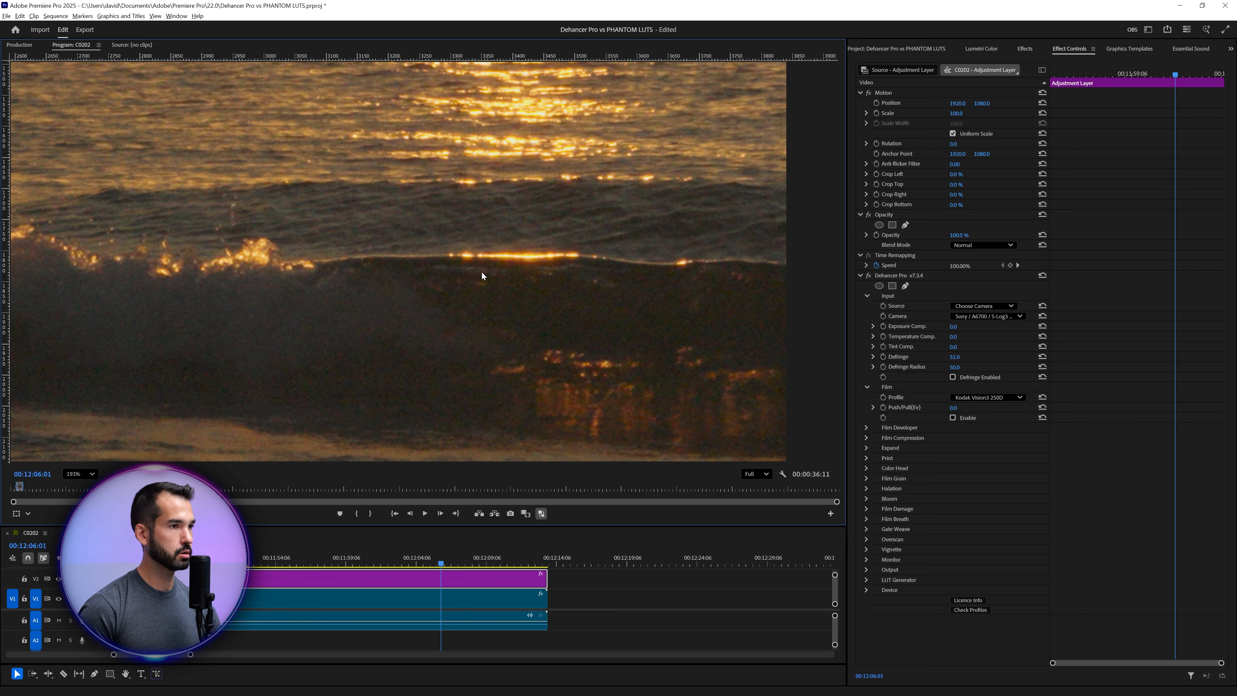
scroll(516, 278, up, 1)
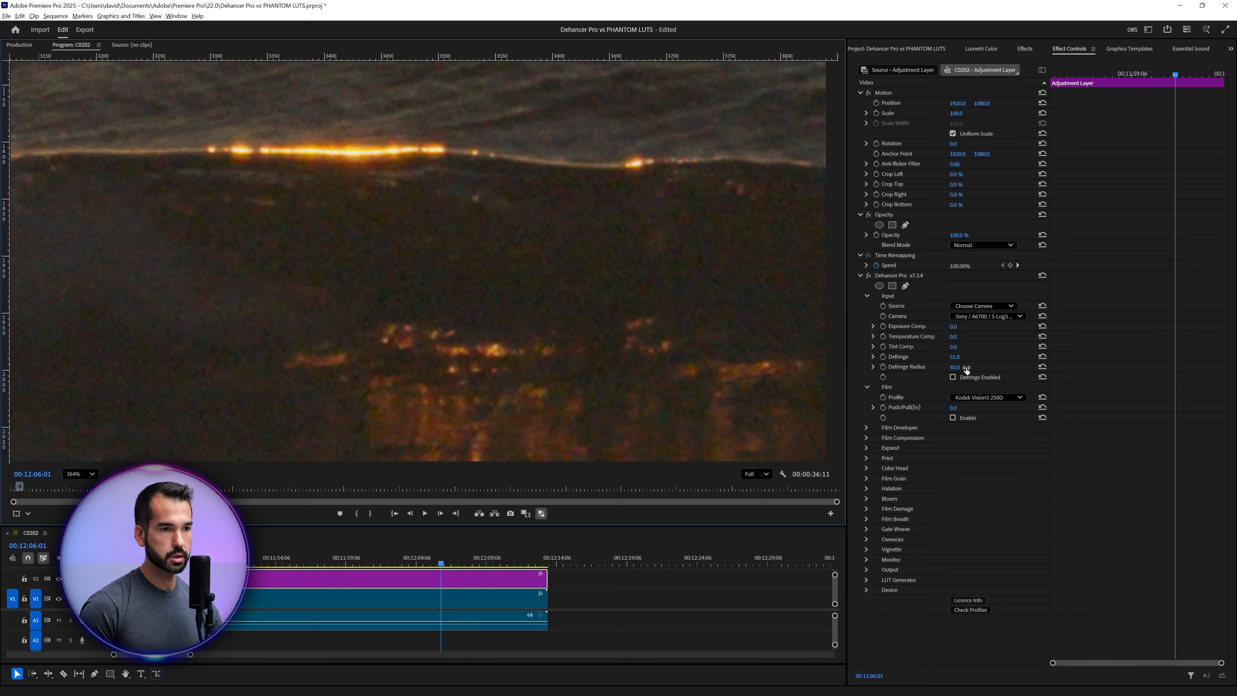
click(953, 377)
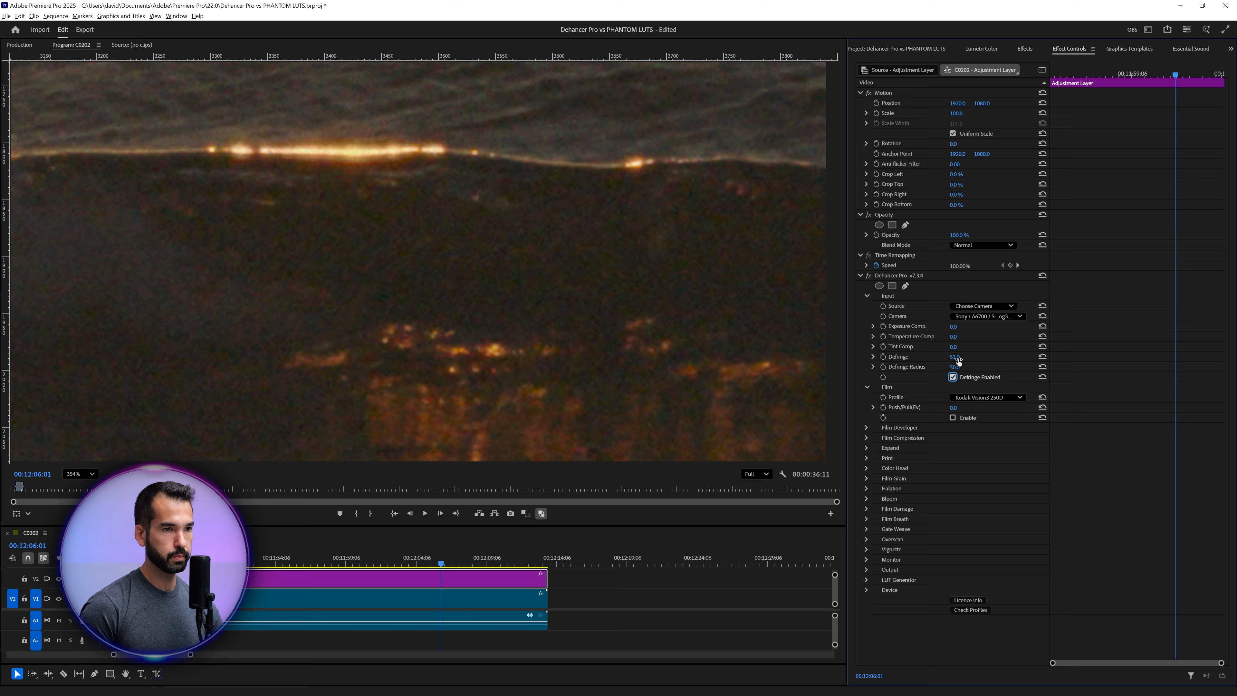
drag(959, 358, 960, 358)
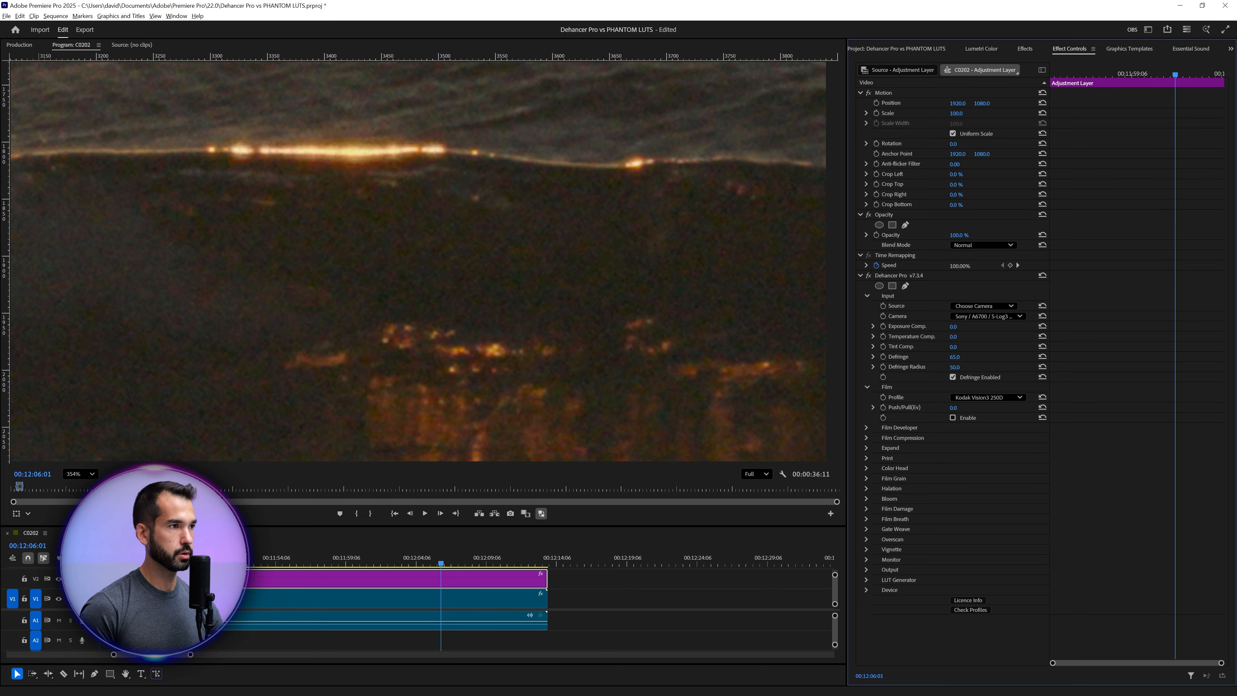
drag(959, 359, 958, 369)
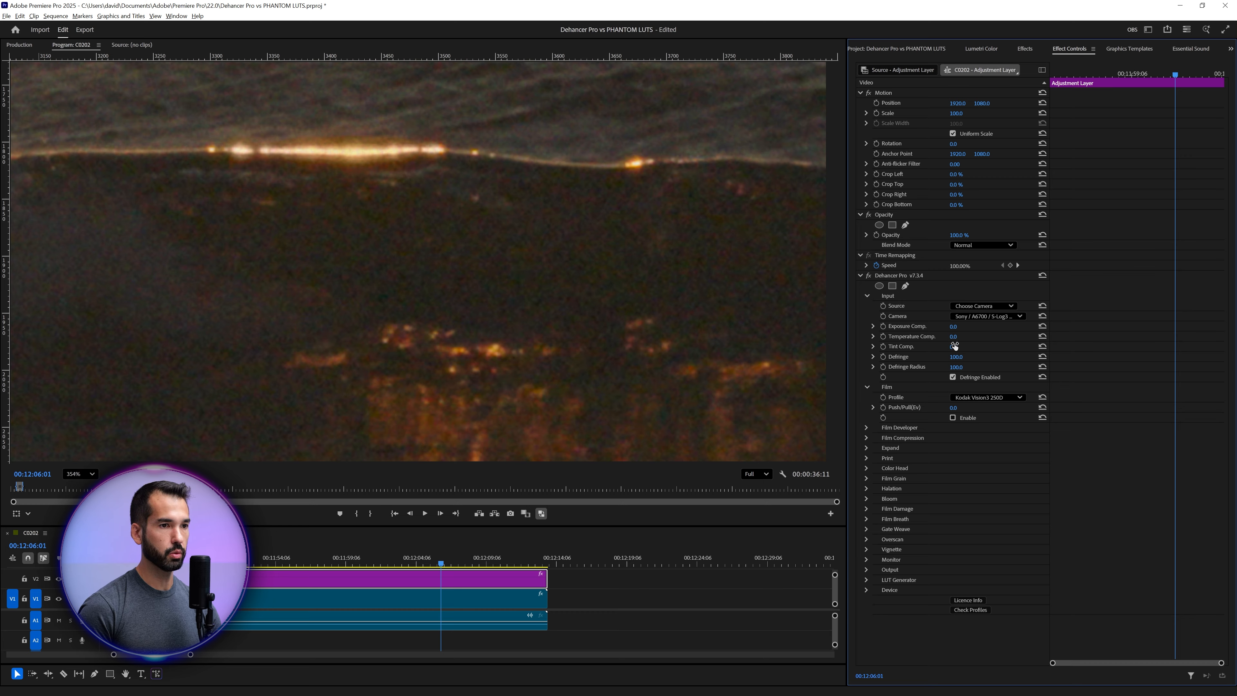
- Turn off Defringe in the Dehancer Pro input settings
click(954, 377)
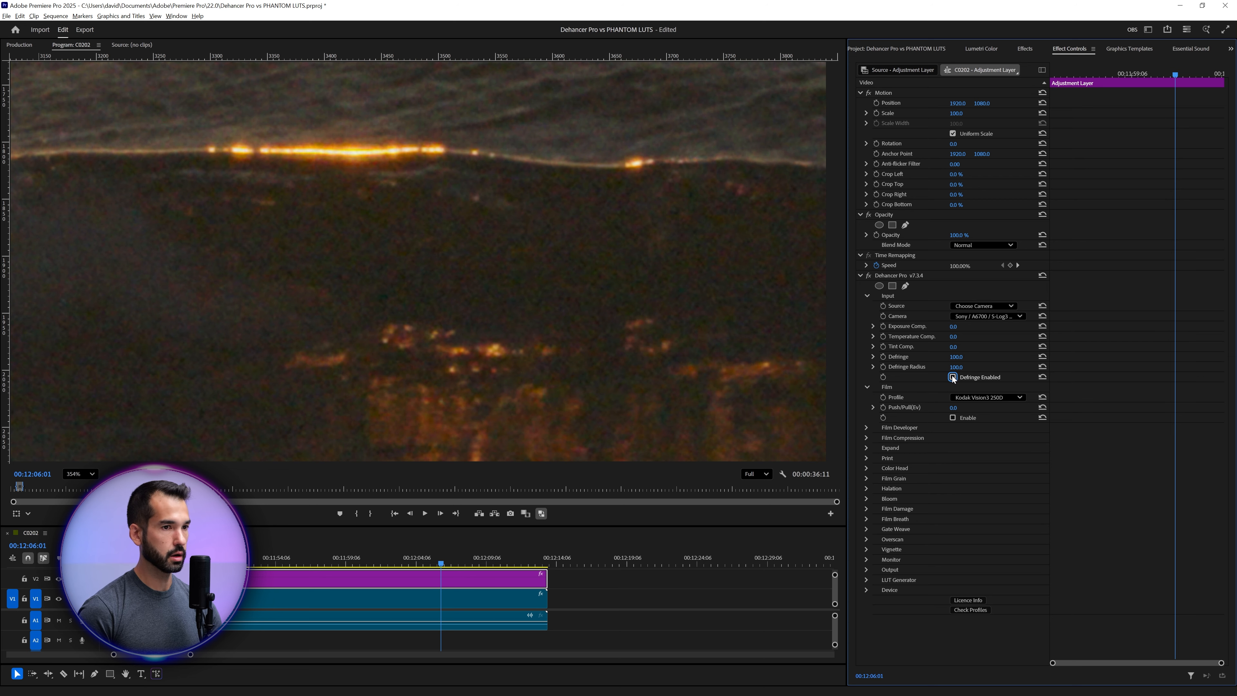
scroll(547, 291, down, 10)
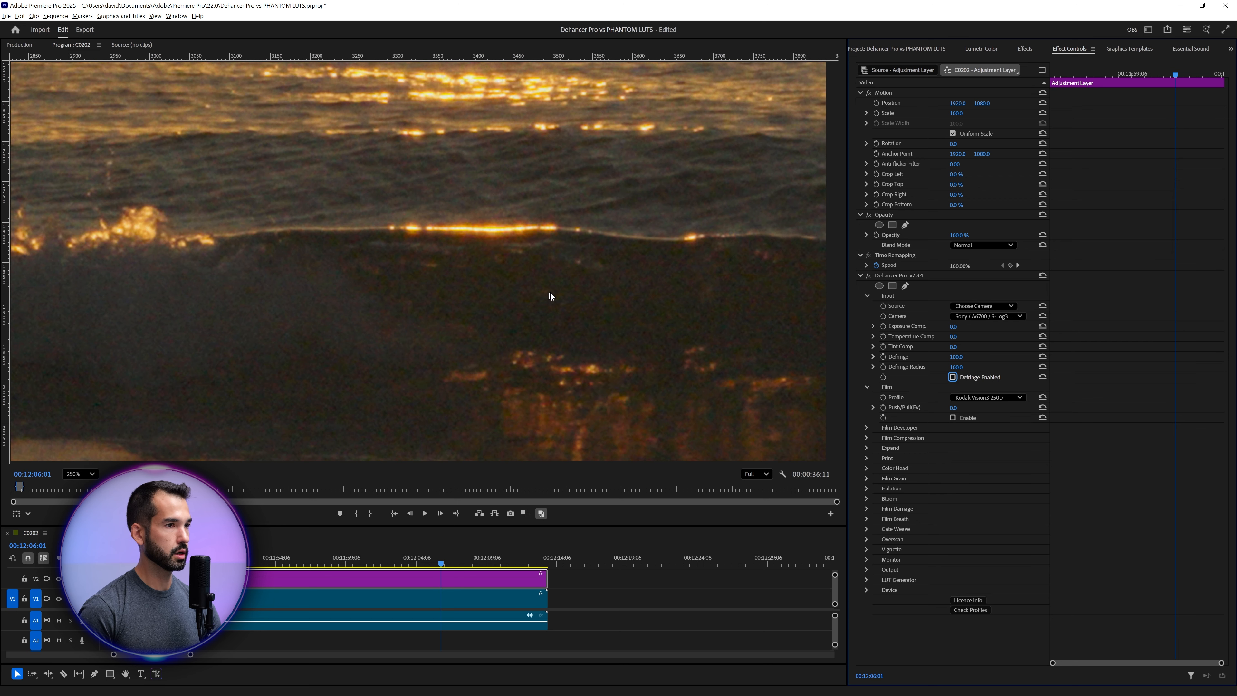
scroll(551, 289, down, 5)
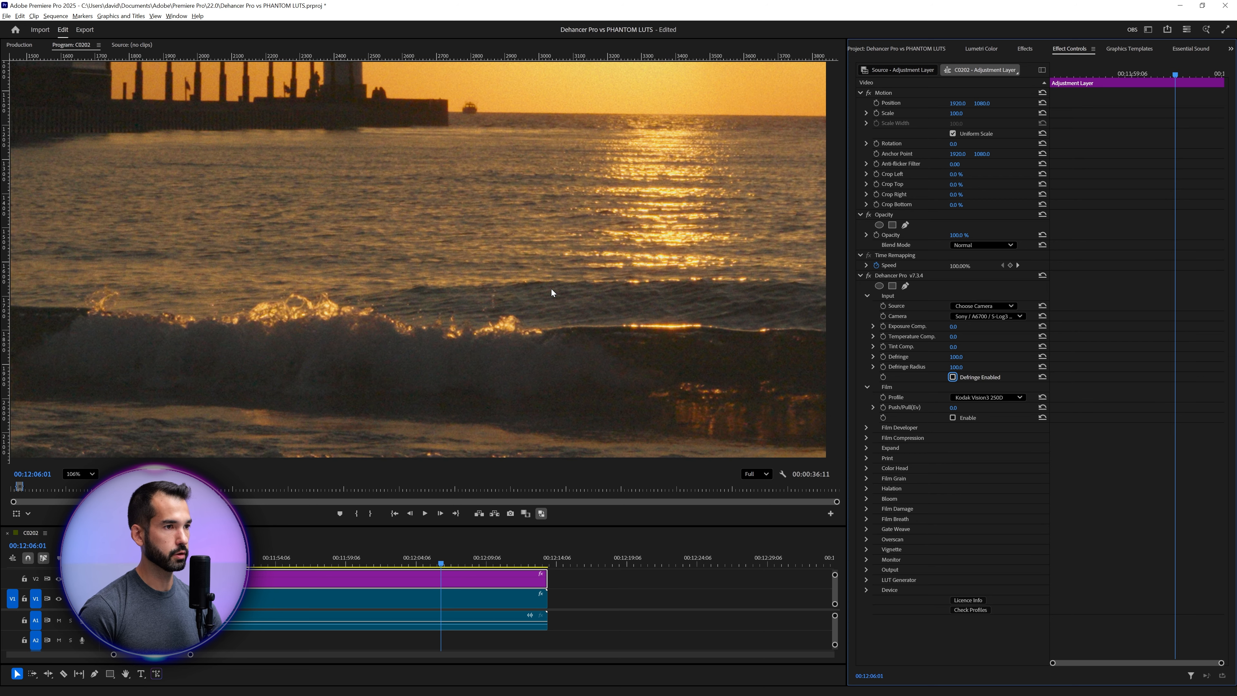
scroll(540, 303, down, 3)
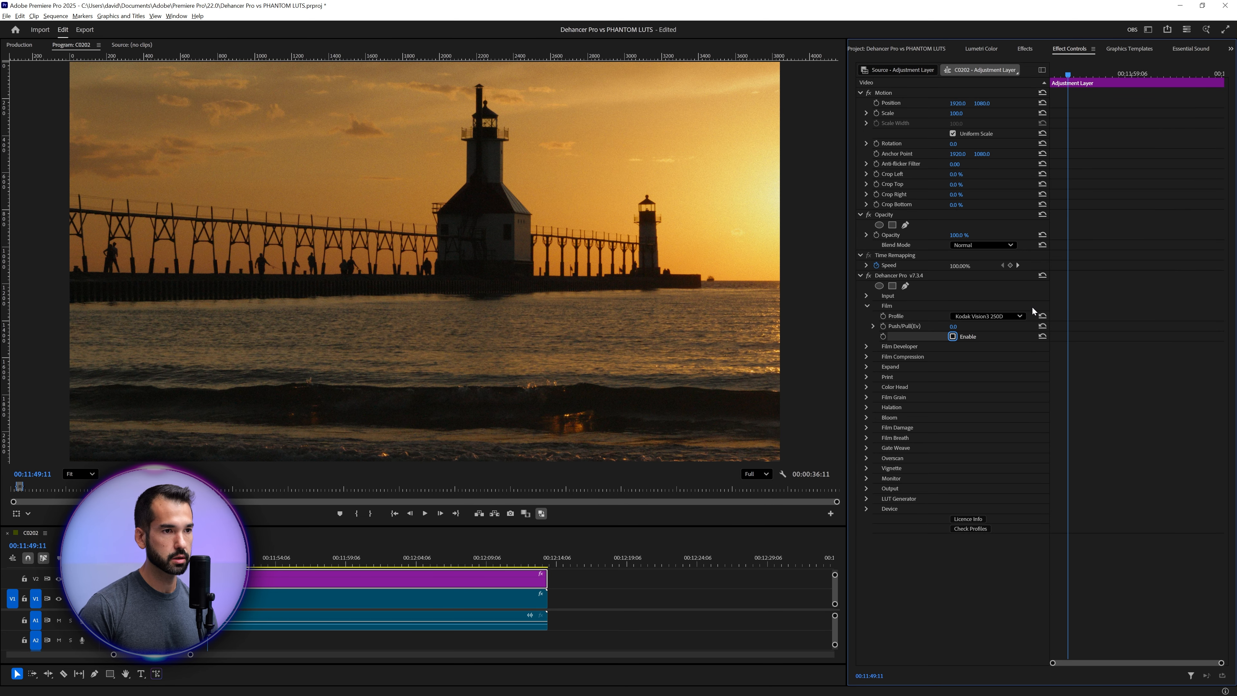
- Enable the Dehancer Pro Film section and set its profile to Cinestill 50D
click(952, 337)
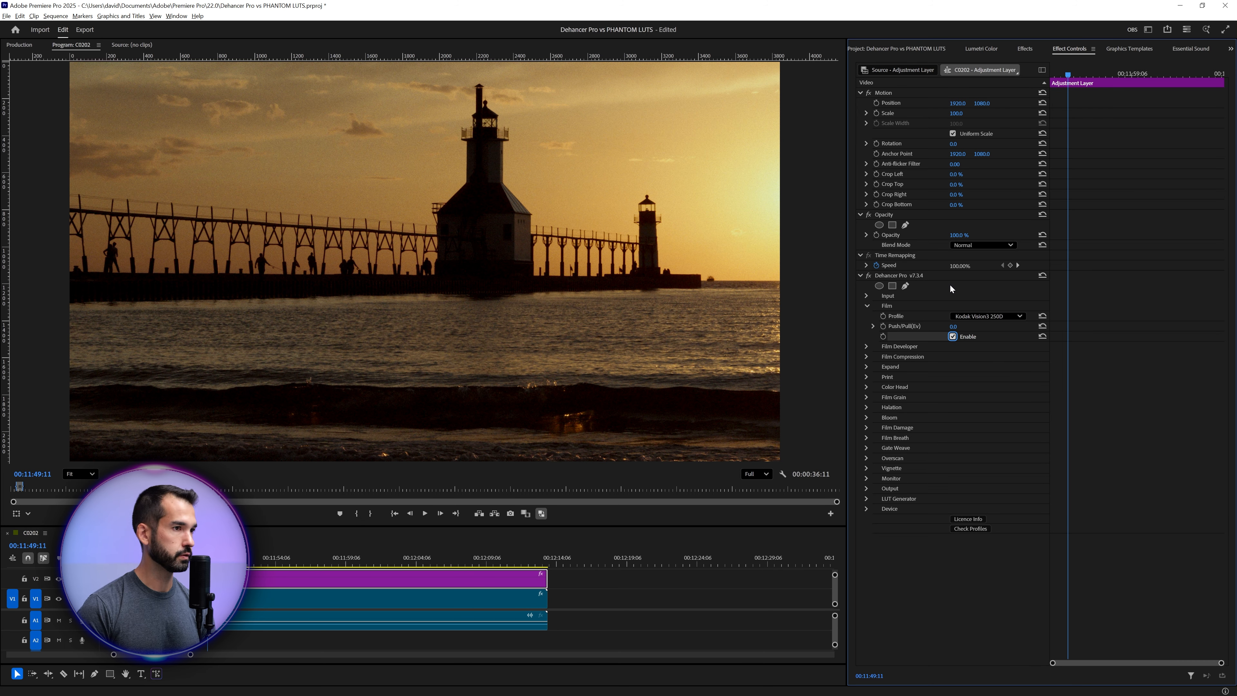
click(1008, 319)
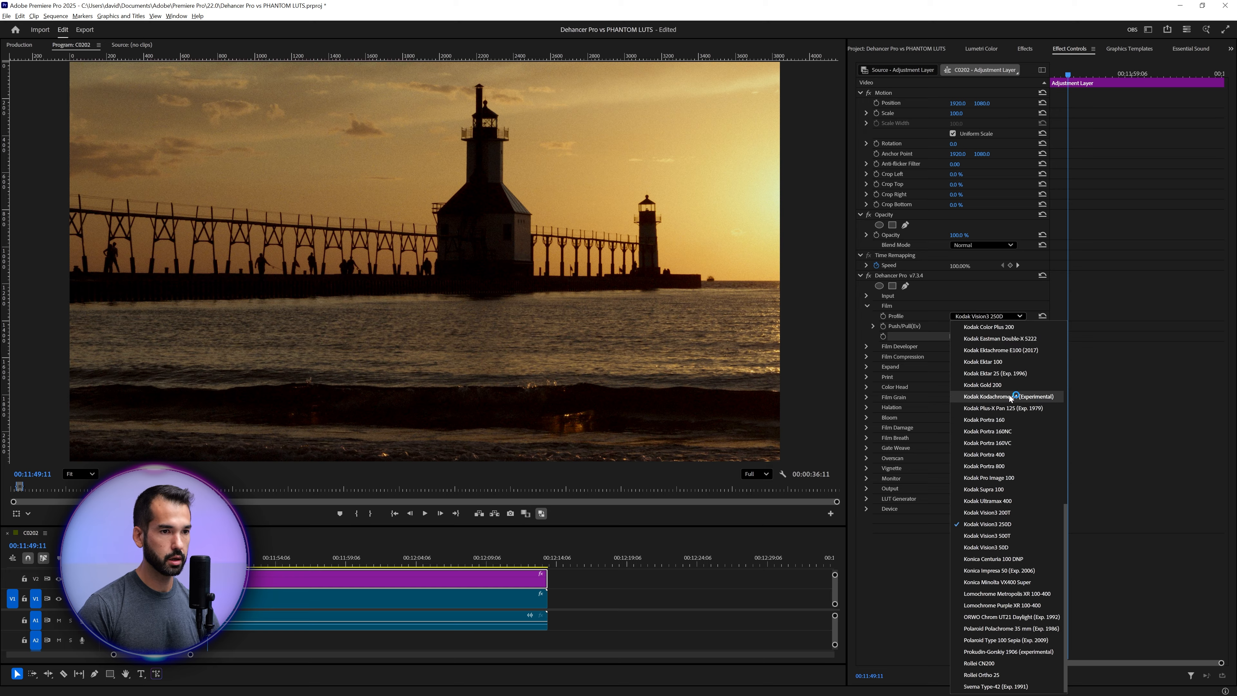
scroll(1006, 503, up, 5)
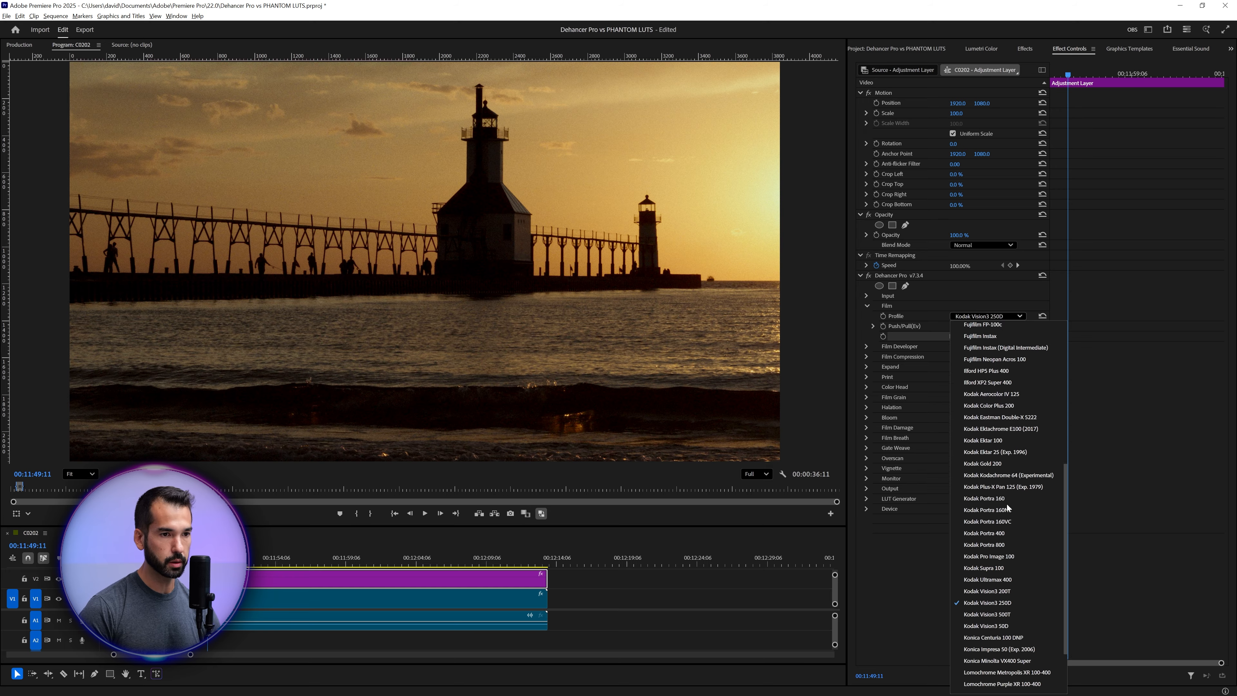
scroll(1008, 488, up, 5)
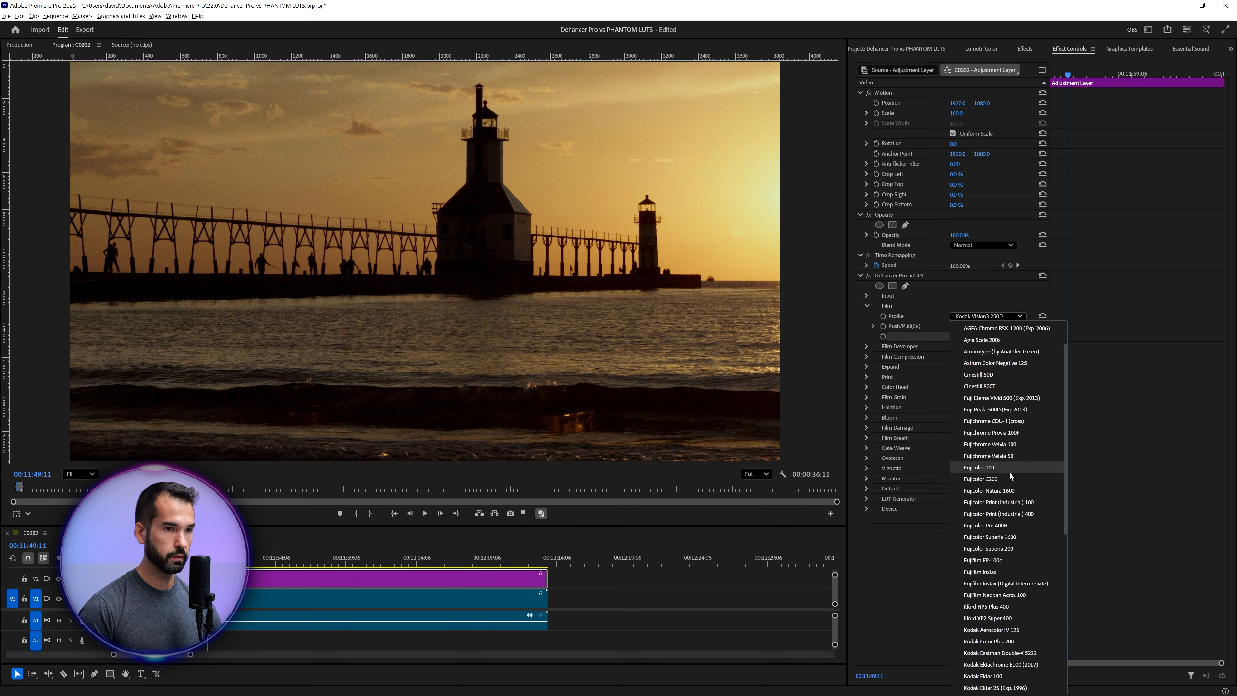
click(1019, 374)
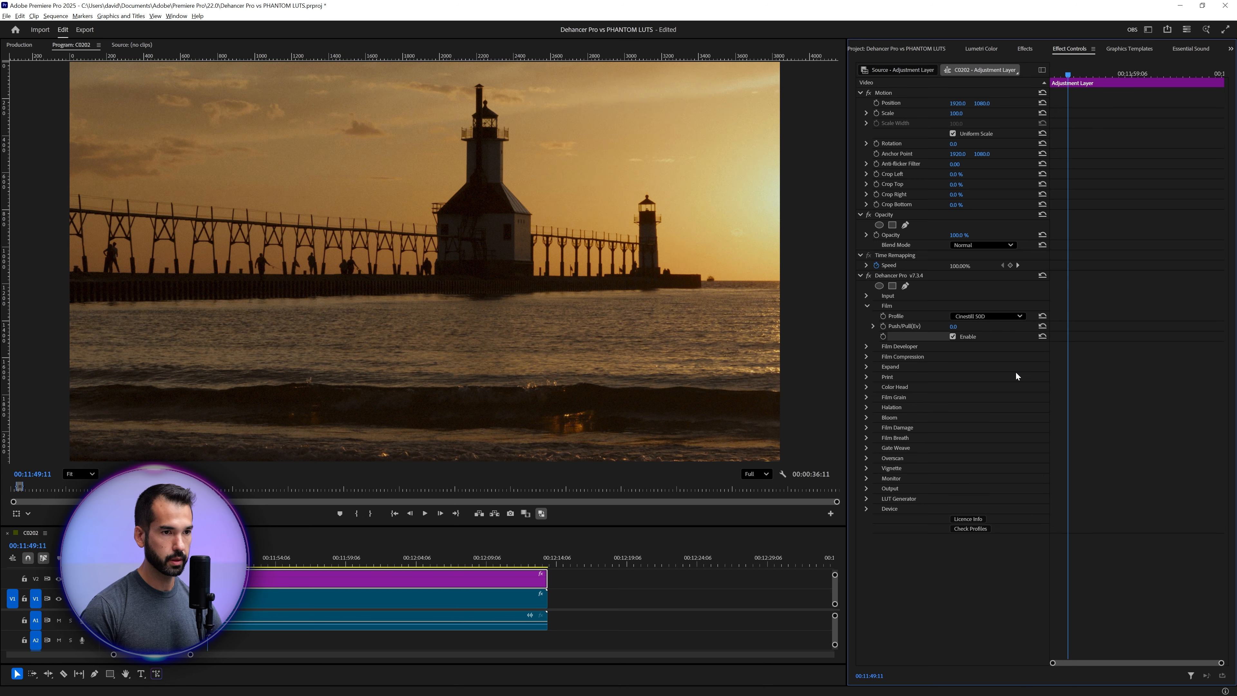
- Try the Fujichrome Velvia 100, Kodak Ektachrome E100 (2017) and Lomochrome Purple XR 100-400 film profiles in turn
click(995, 317)
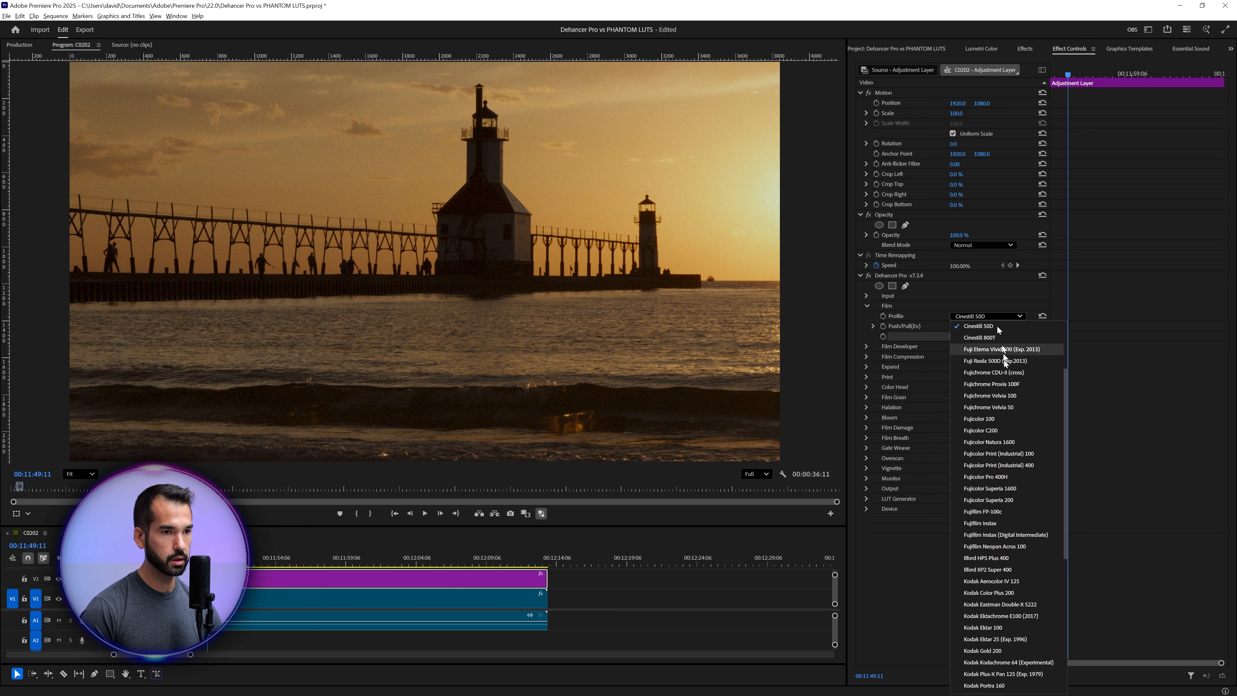
click(1006, 393)
click(985, 316)
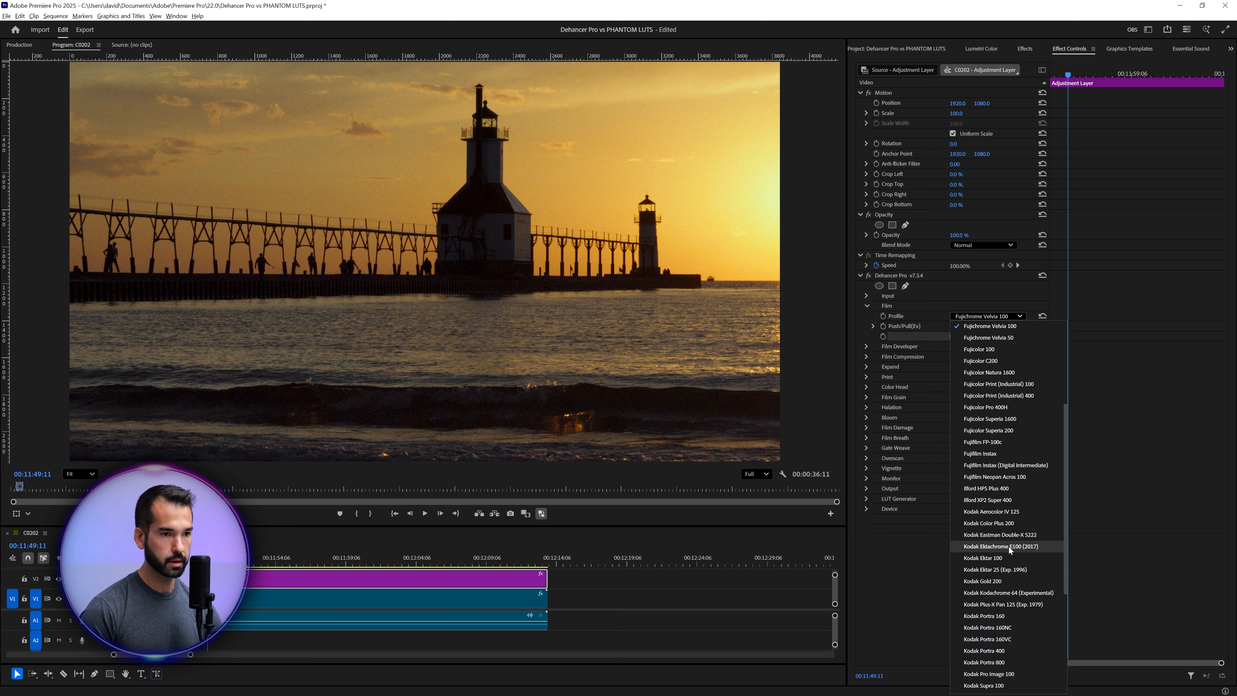
click(1009, 546)
click(999, 316)
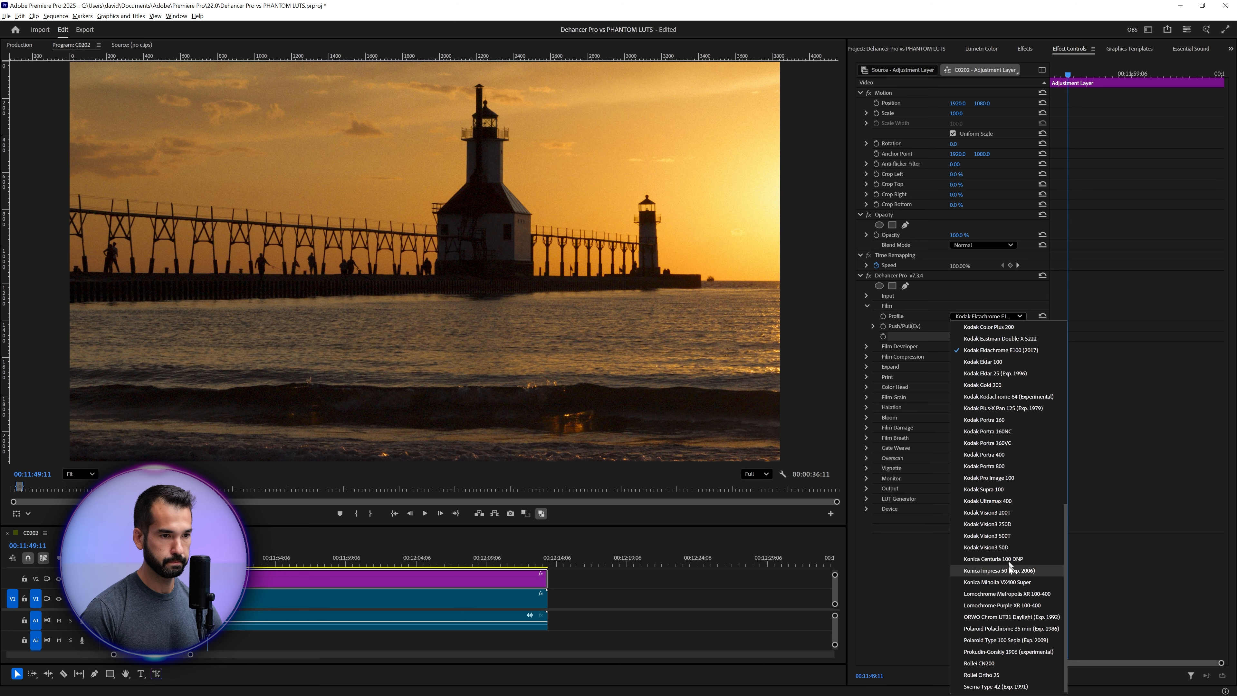
click(1011, 605)
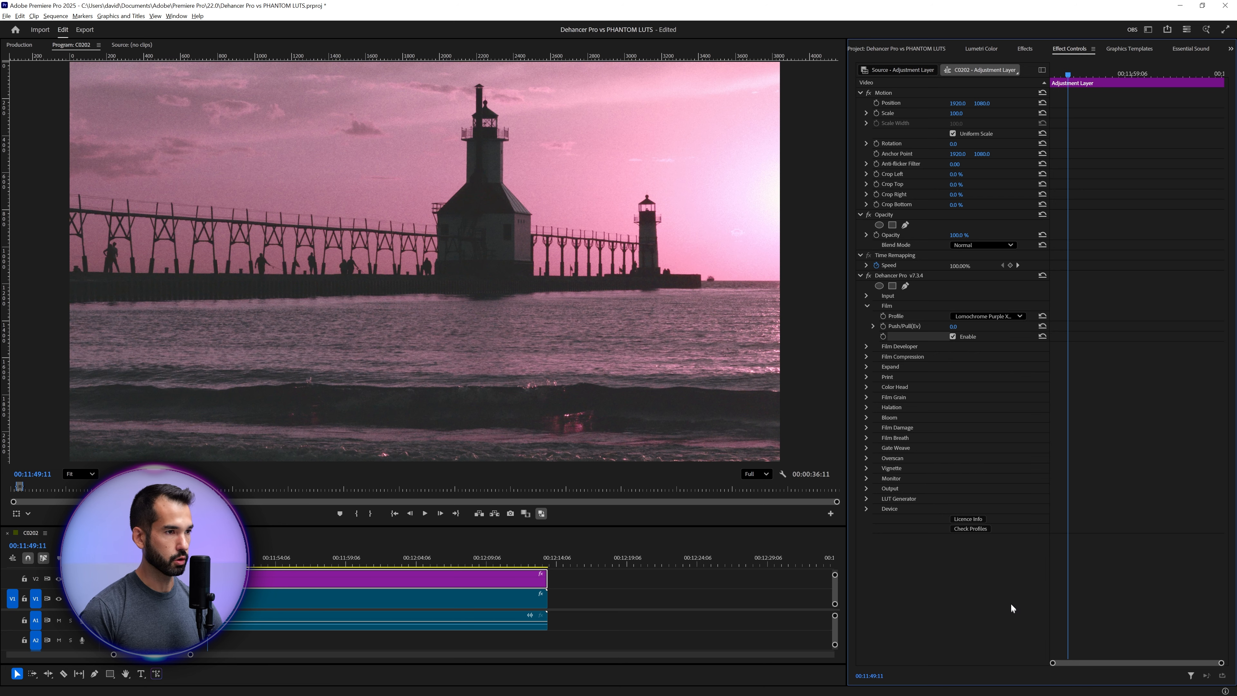
- Try the black-and-white Ilford HP5 Plus 400 film profile on the lighthouse shot
click(1010, 317)
scroll(1022, 537, up, 4)
scroll(1022, 535, up, 1)
click(1009, 449)
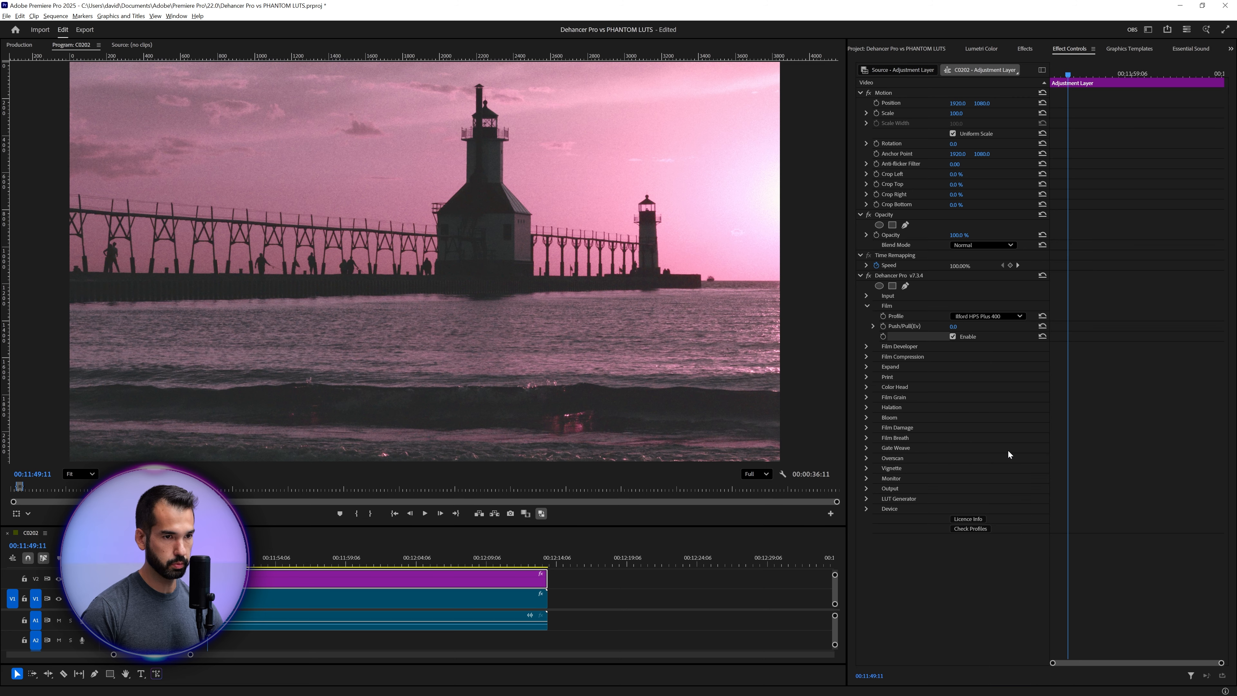
- Set the Dehancer Pro film profile to Fujichrome Provia 100F
click(1003, 316)
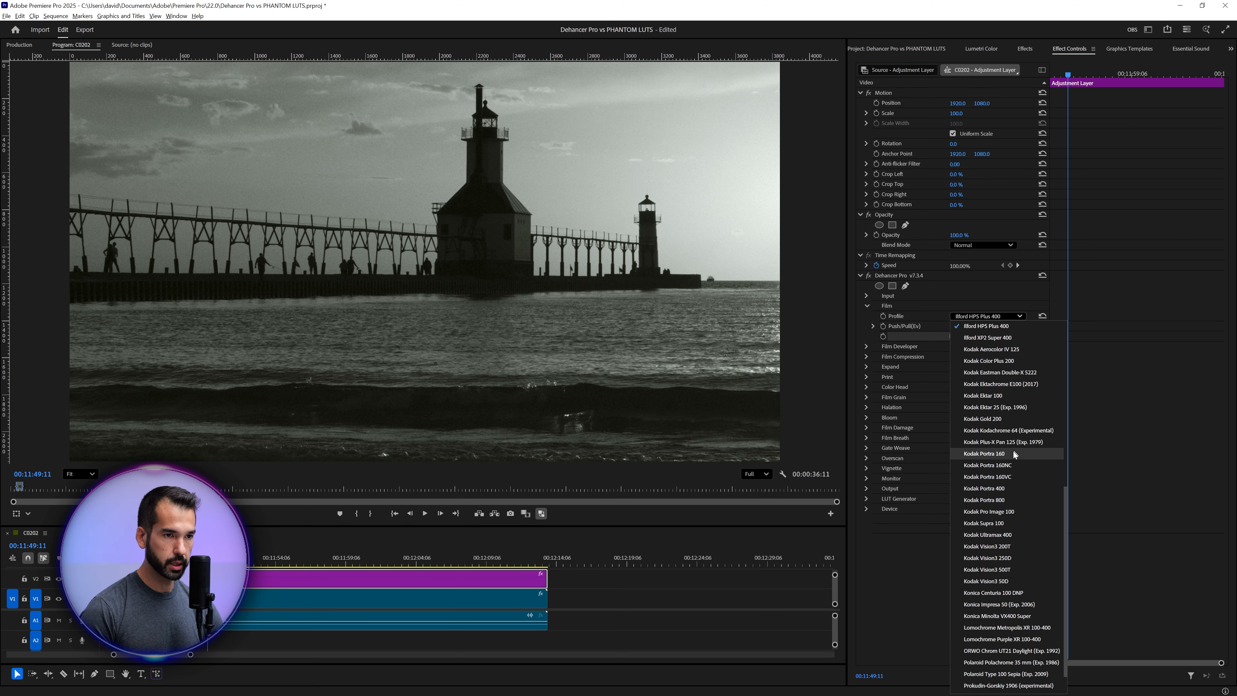
scroll(1007, 433, up, 4)
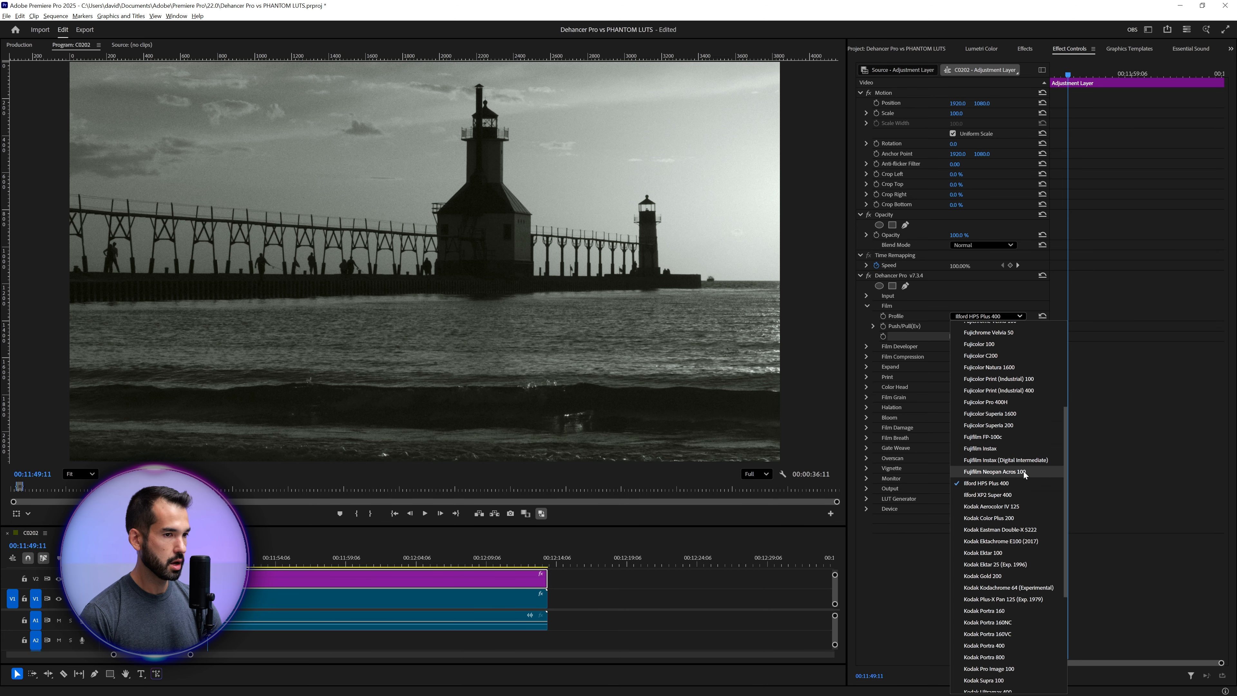
scroll(1027, 441, up, 3)
scroll(1027, 441, up, 3)
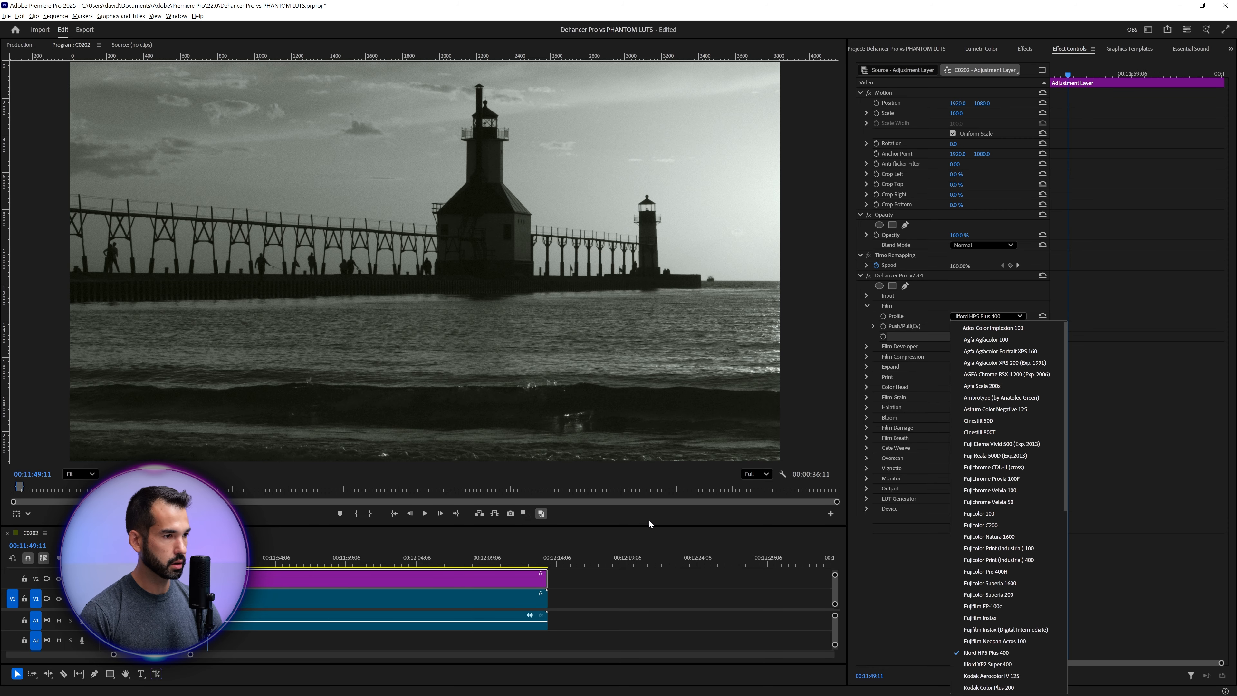
click(991, 478)
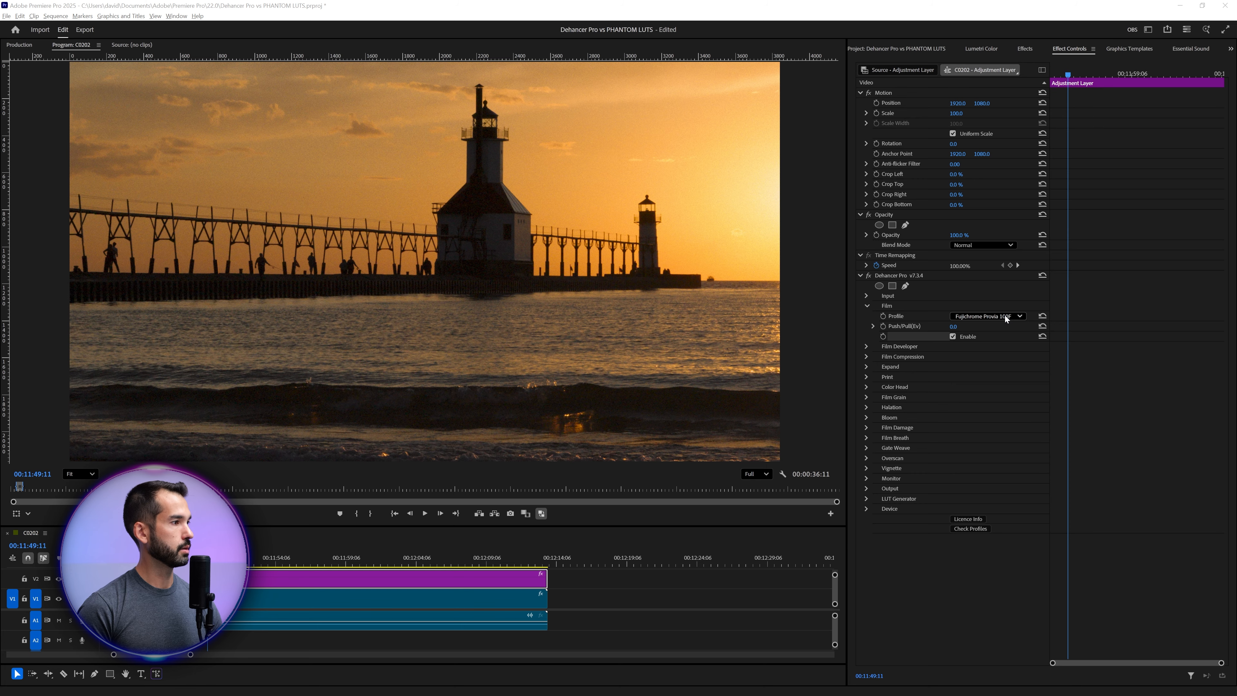
- Disable the Dehancer Pro Film section and export the current frame as a JPEG to the desktop, imported into the project
key(alt+Tab)
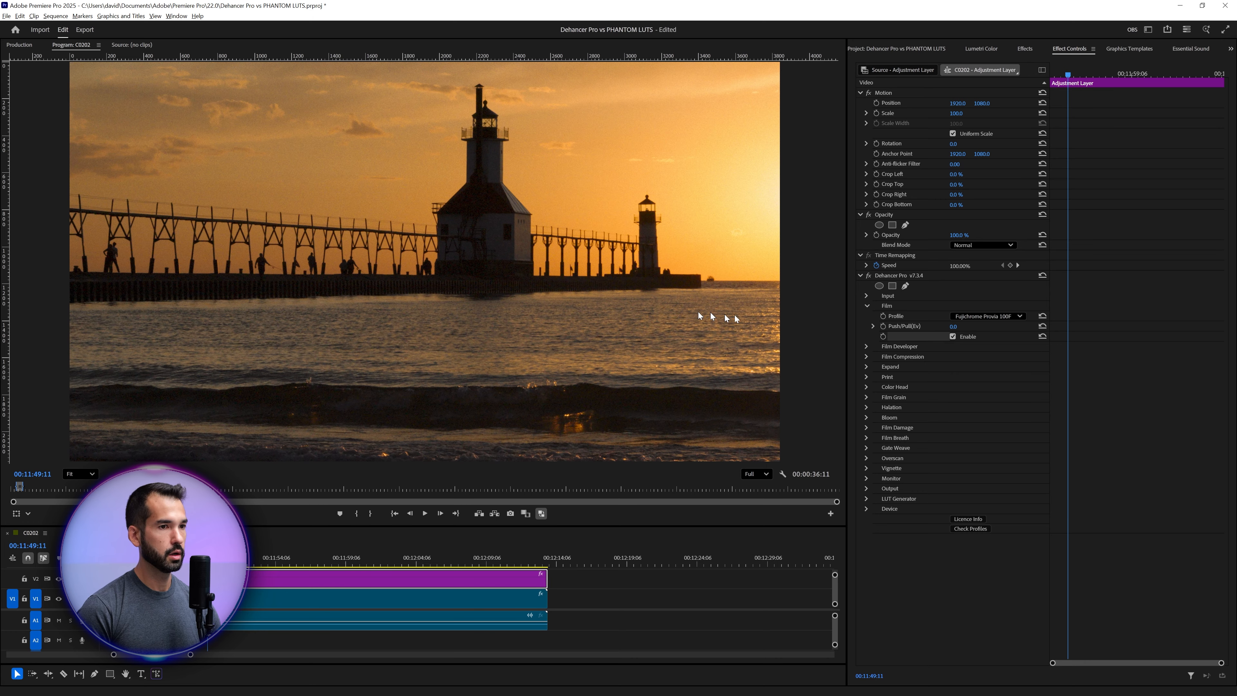
click(953, 337)
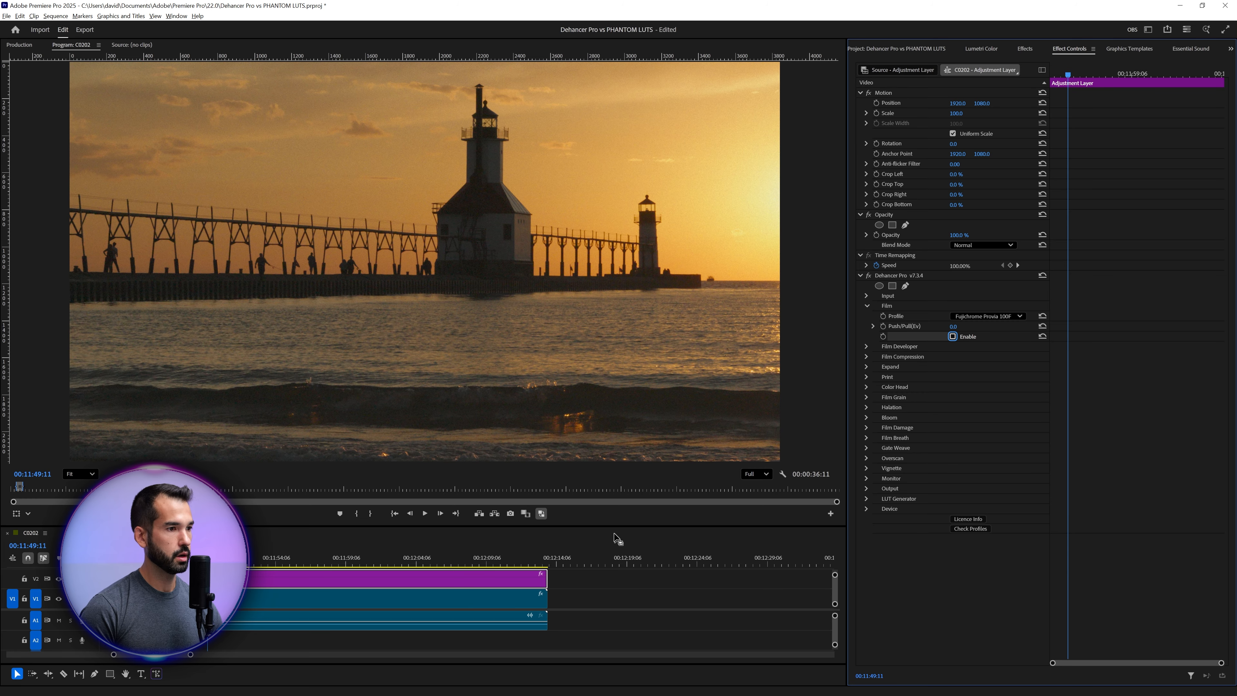
click(511, 514)
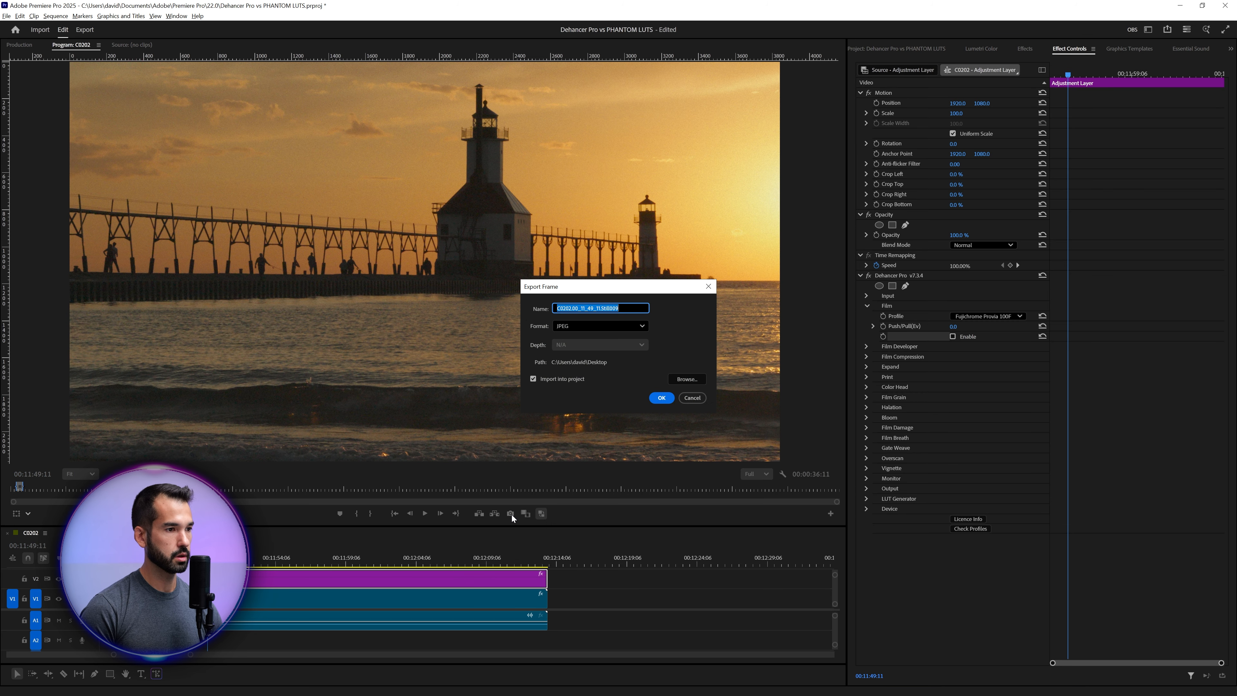
click(661, 399)
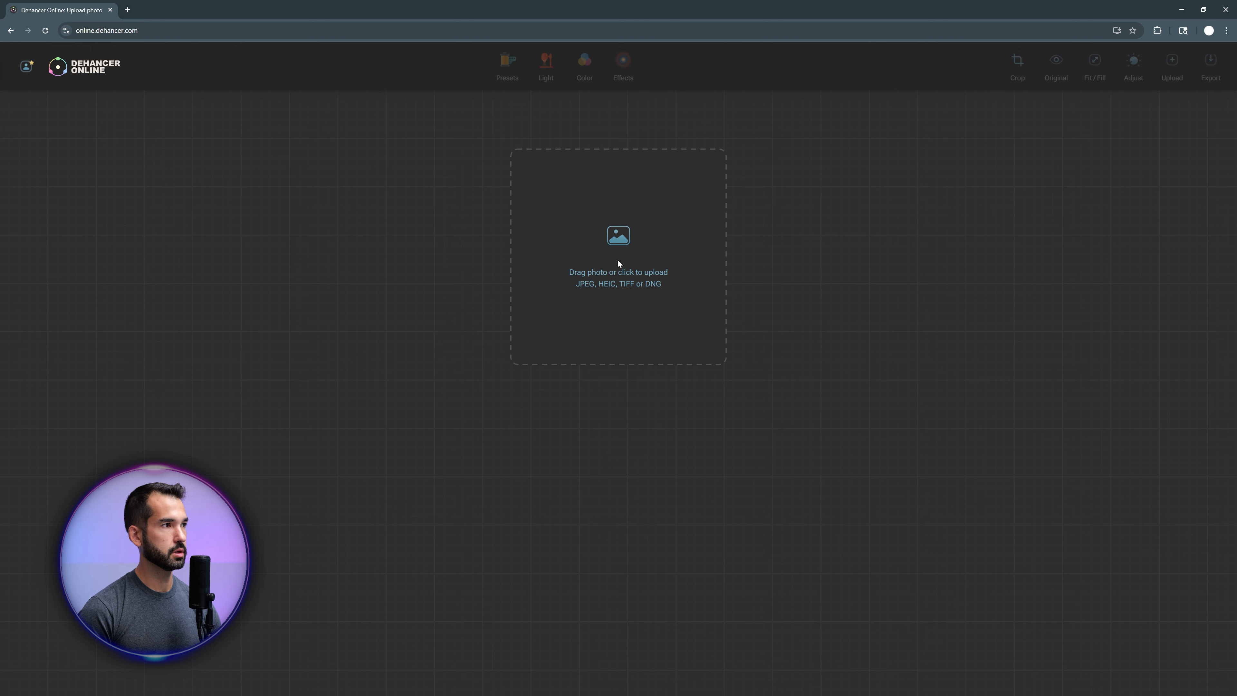
- Upload the exported lighthouse frame to Dehancer Online in the browser and look through its color and black-and-white film presets
click(619, 263)
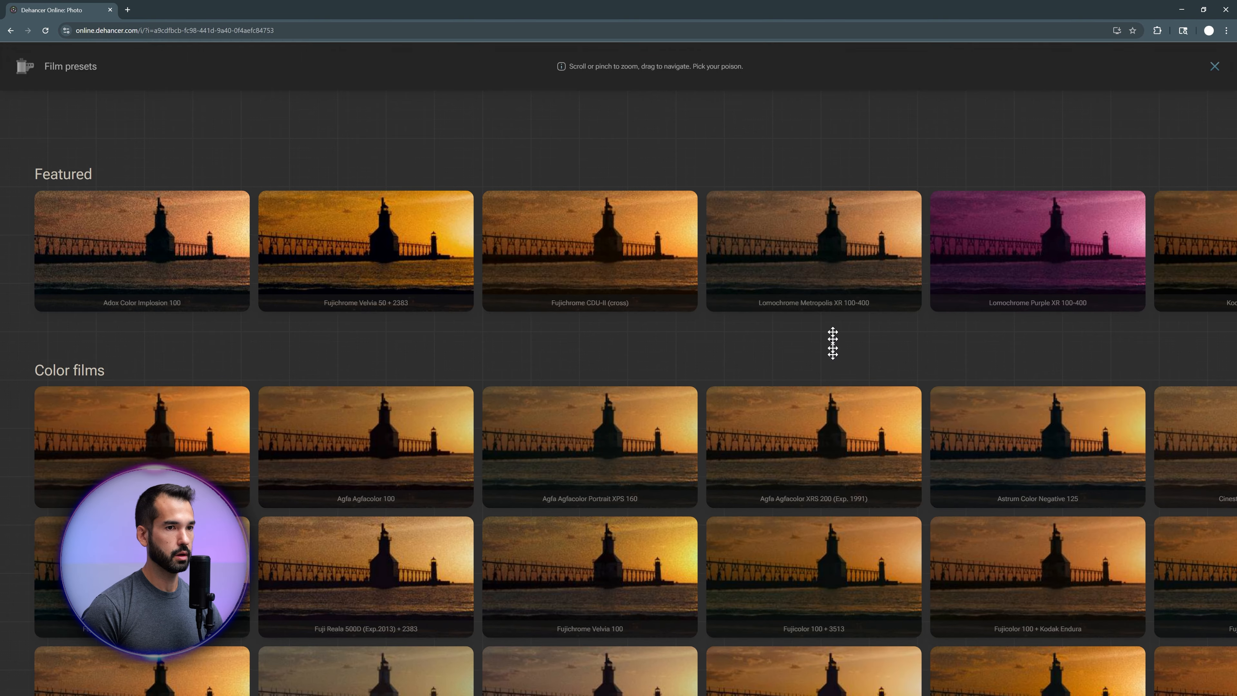
scroll(829, 343, down, 3)
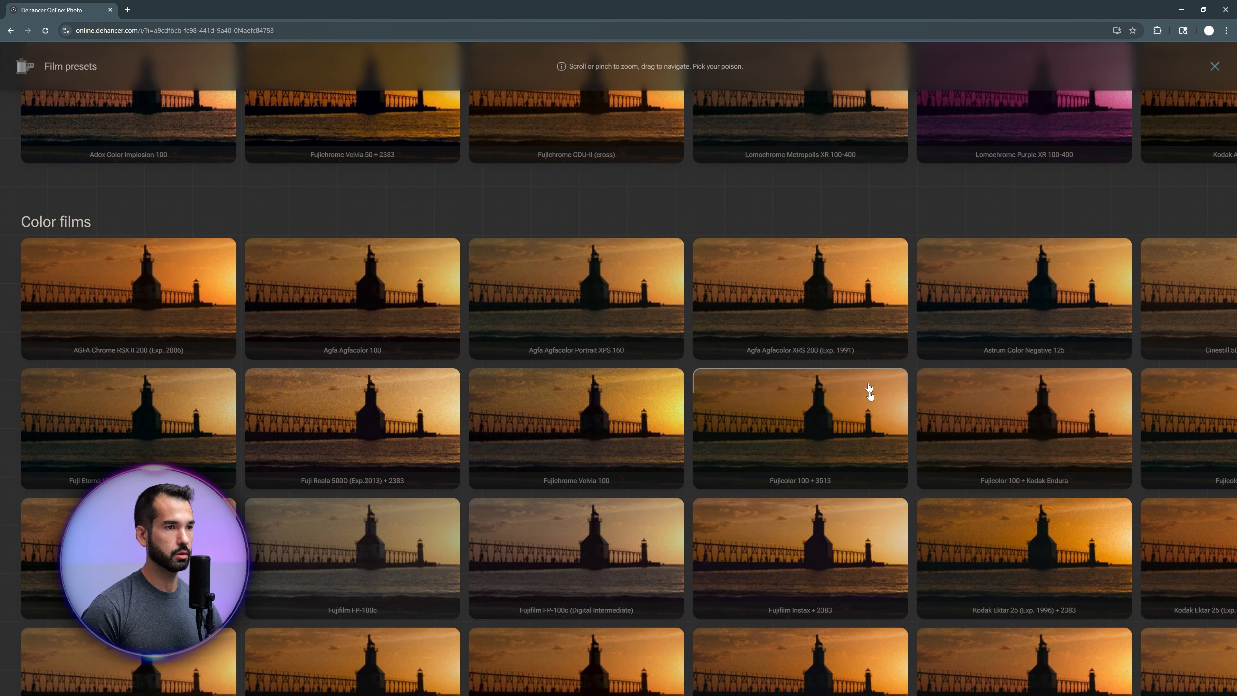
scroll(865, 365, down, 7)
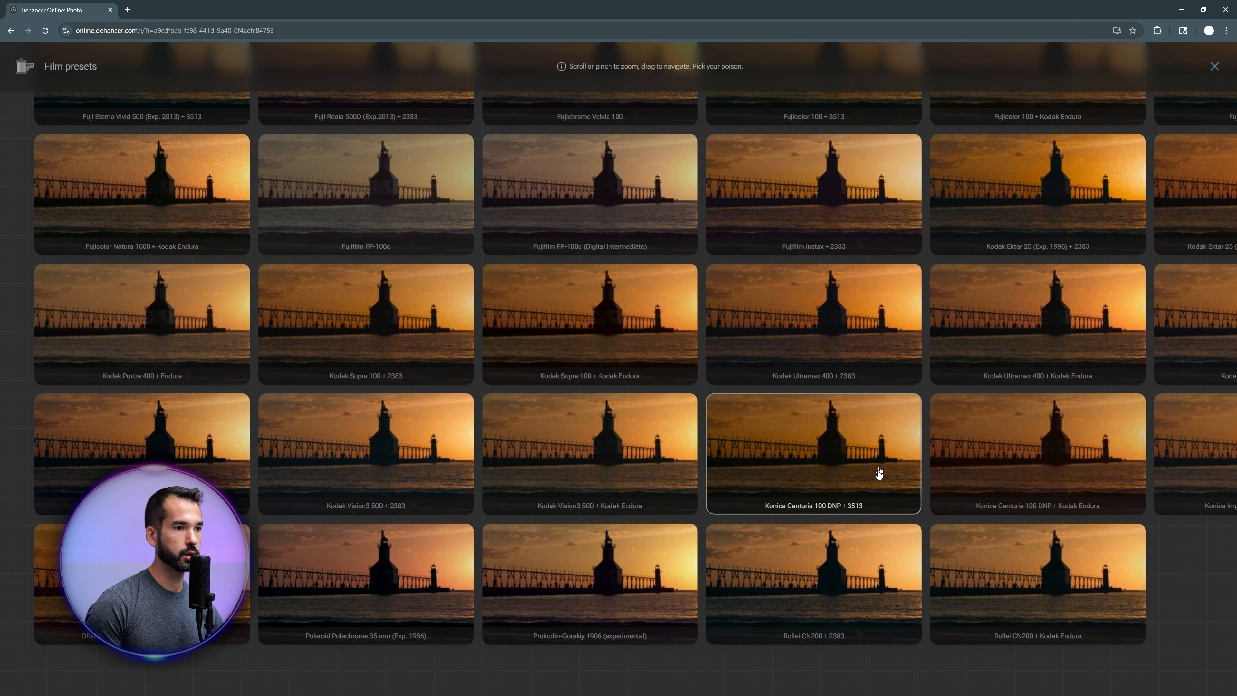
scroll(880, 472, down, 3)
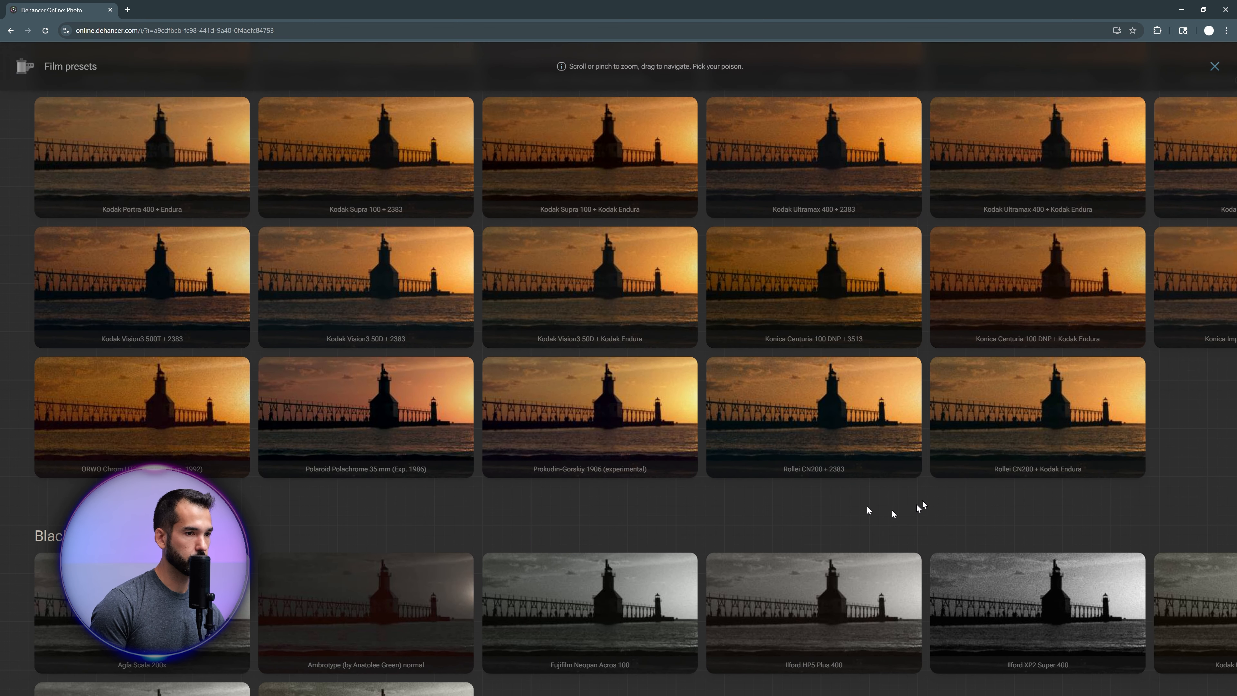
- Compare the lighthouse previews of the color and featured film presets and pick Fujichrome Velvia 50 + 2383
drag(905, 289, 925, 451)
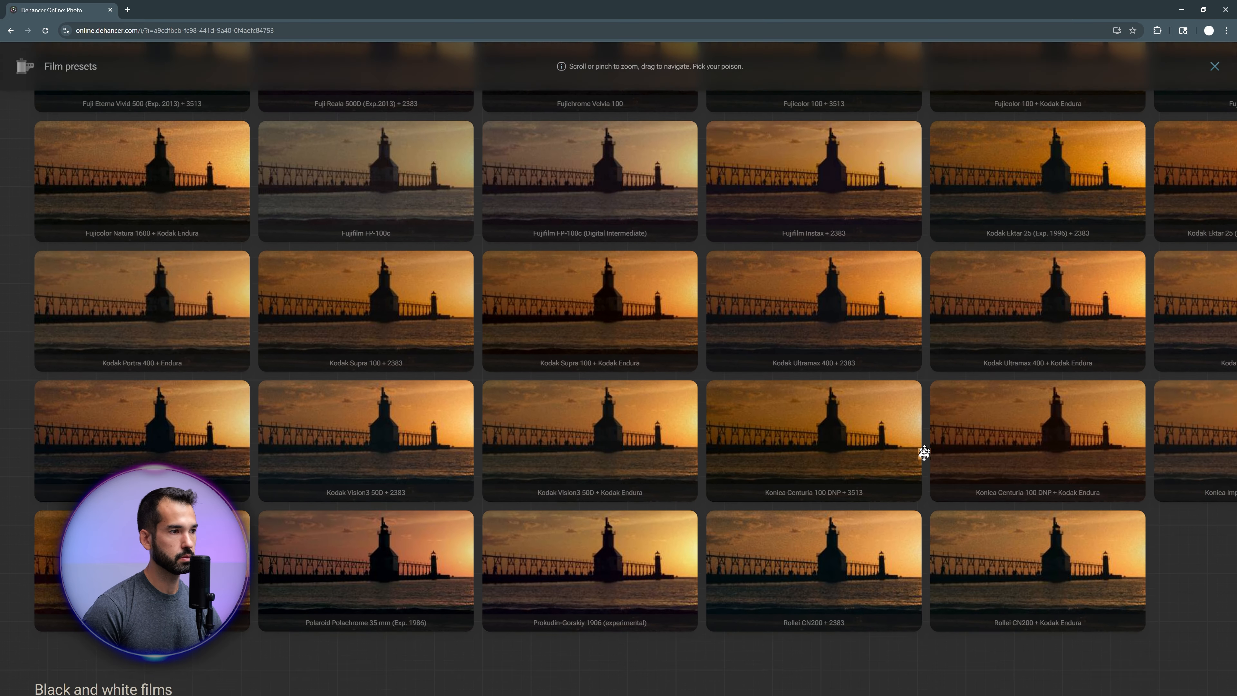
drag(873, 246, 884, 403)
drag(1044, 268, 571, 267)
drag(1207, 395, 1054, 409)
drag(834, 287, 983, 537)
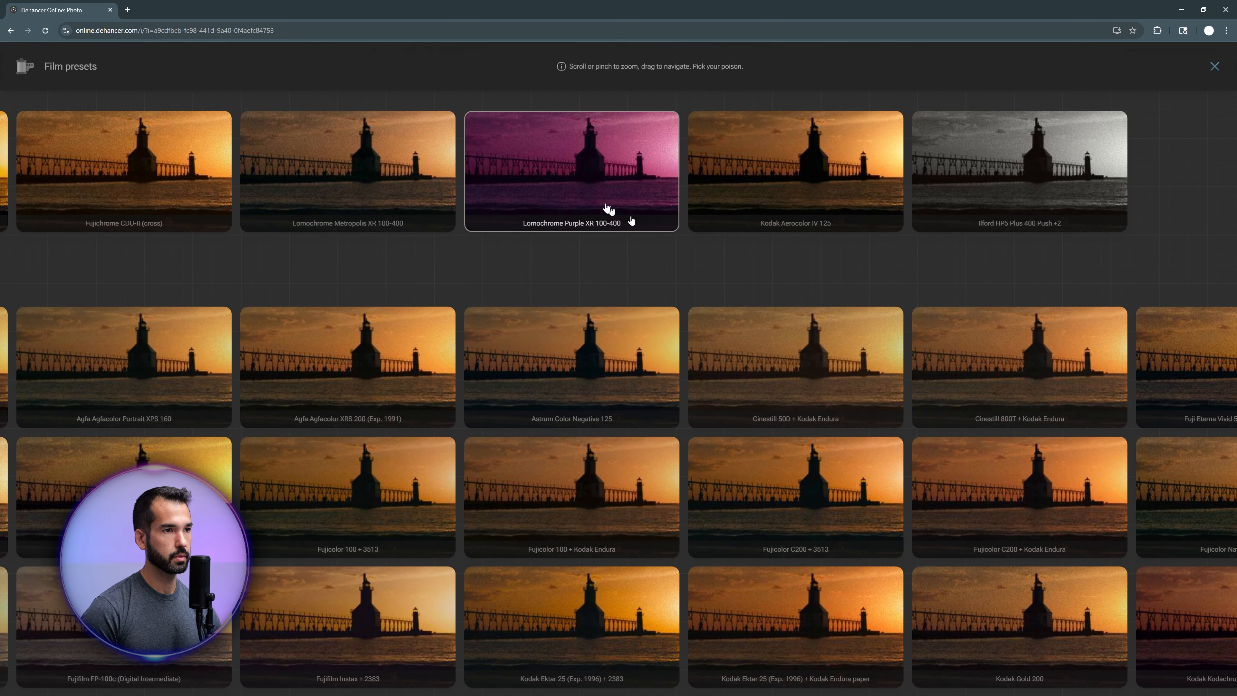
drag(687, 271, 937, 318)
drag(1036, 313, 1173, 202)
mouse_move(602, 317)
mouse_down()
mouse_move(940, 188)
mouse_move(673, 221)
mouse_move(709, 129)
mouse_up()
drag(779, 441, 821, 209)
mouse_move(822, 488)
mouse_down()
mouse_move(843, 238)
mouse_move(837, 485)
mouse_up()
drag(769, 213, 861, 489)
drag(726, 200, 780, 449)
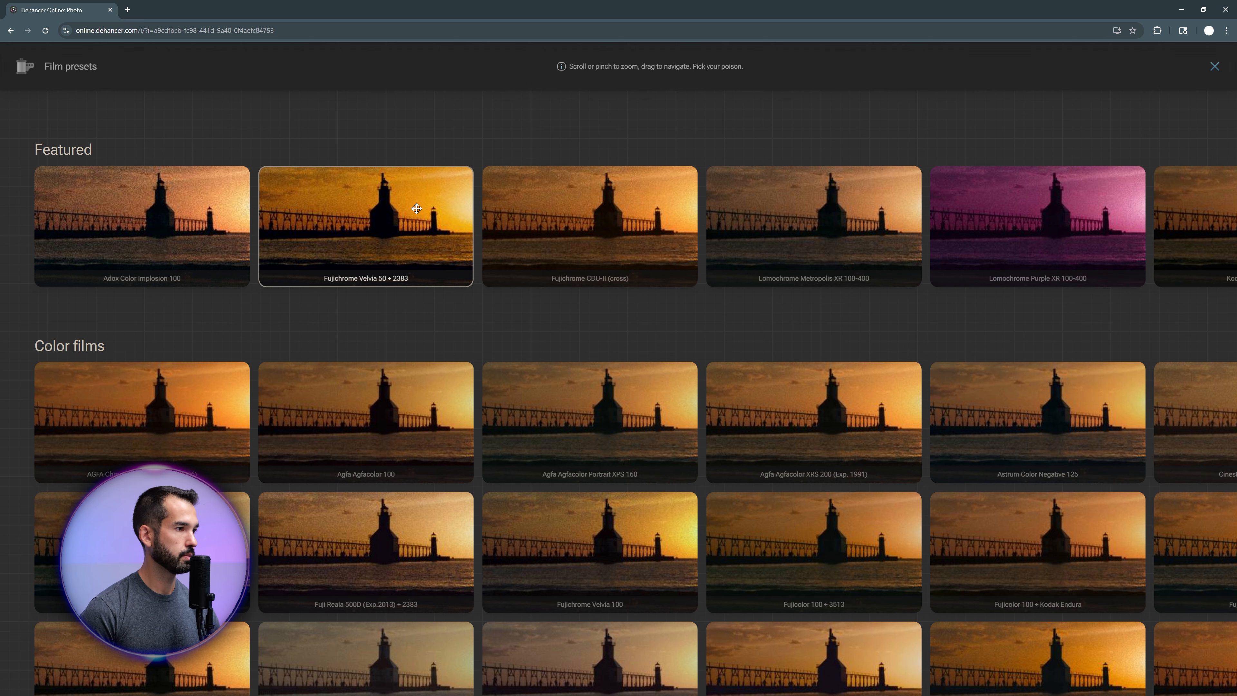
click(416, 213)
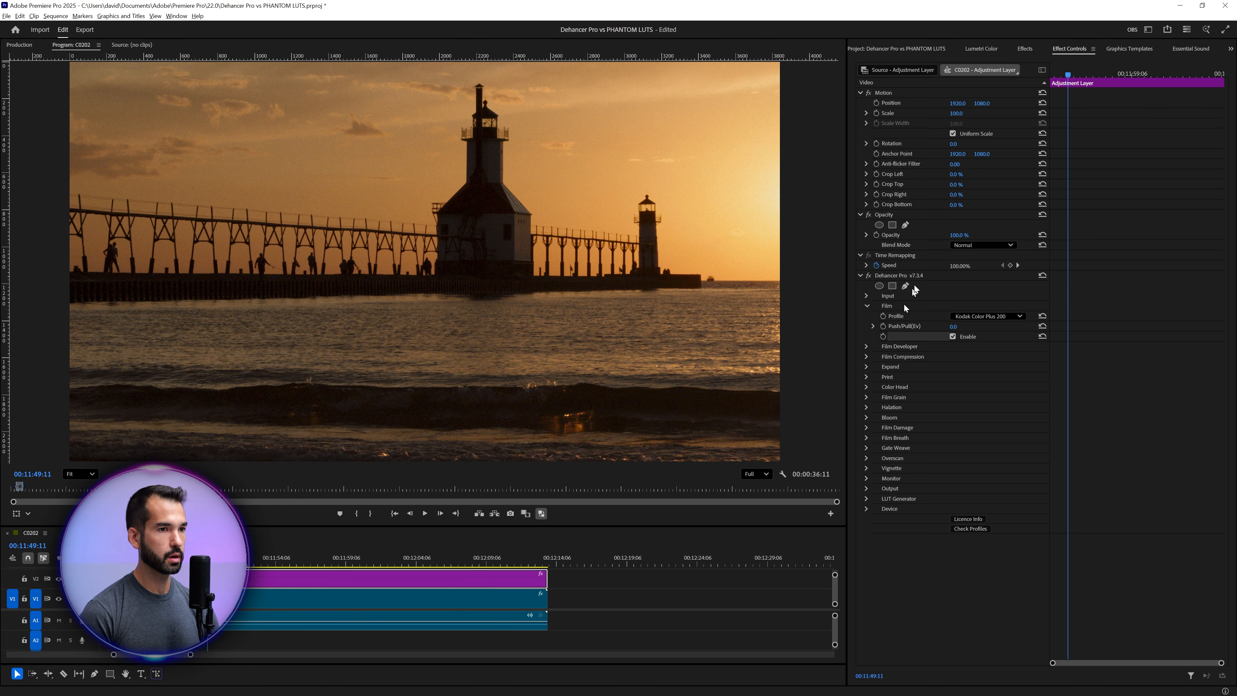
- Back in Premiere Pro, set the Dehancer Pro film profile to Fujichrome Velvia 50
click(977, 315)
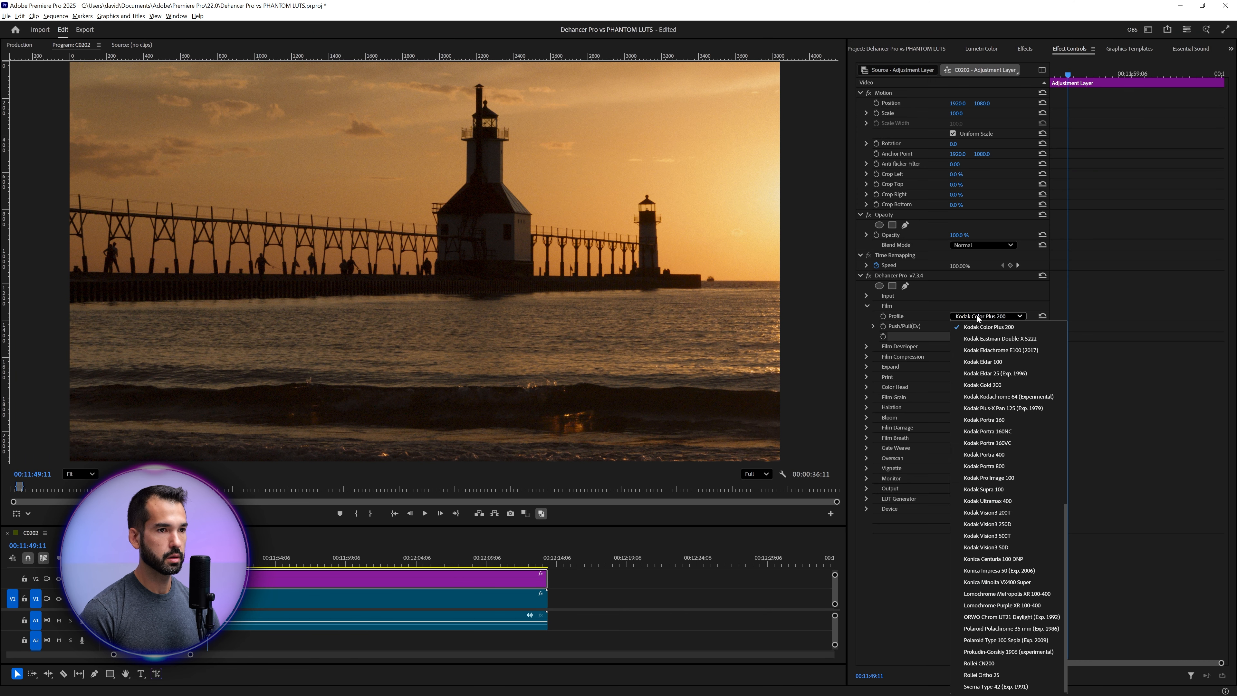
scroll(990, 487, up, 3)
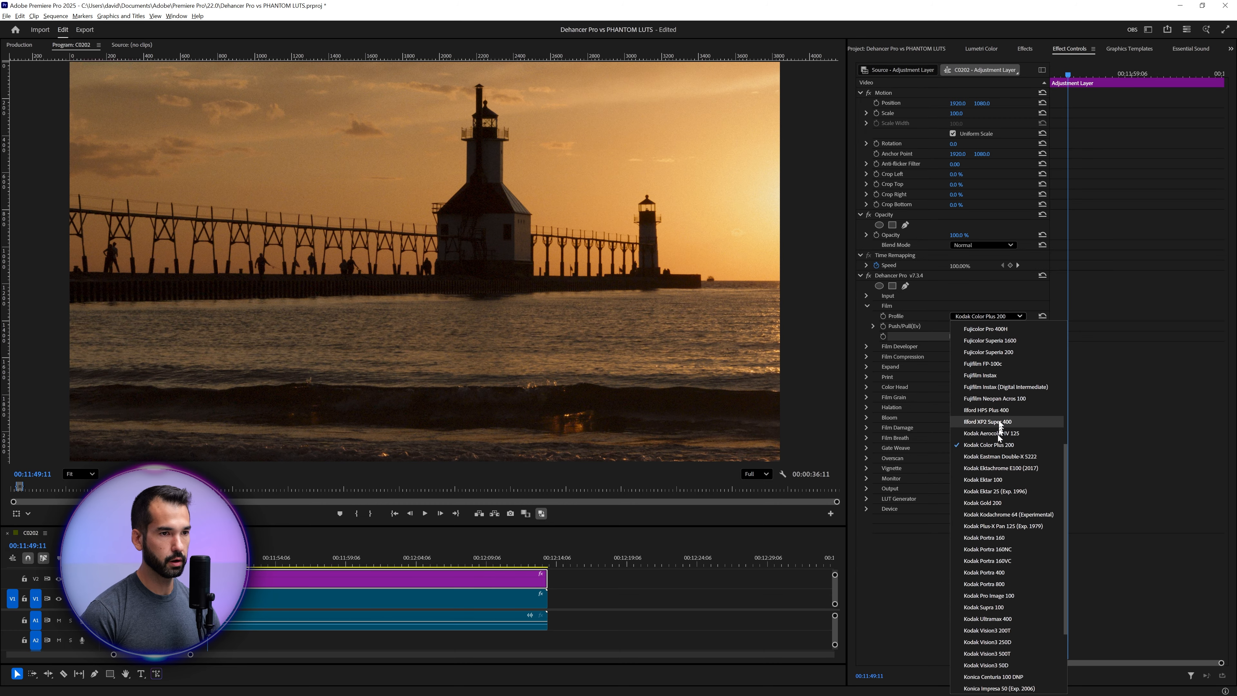
scroll(1001, 403, up, 1)
click(1007, 377)
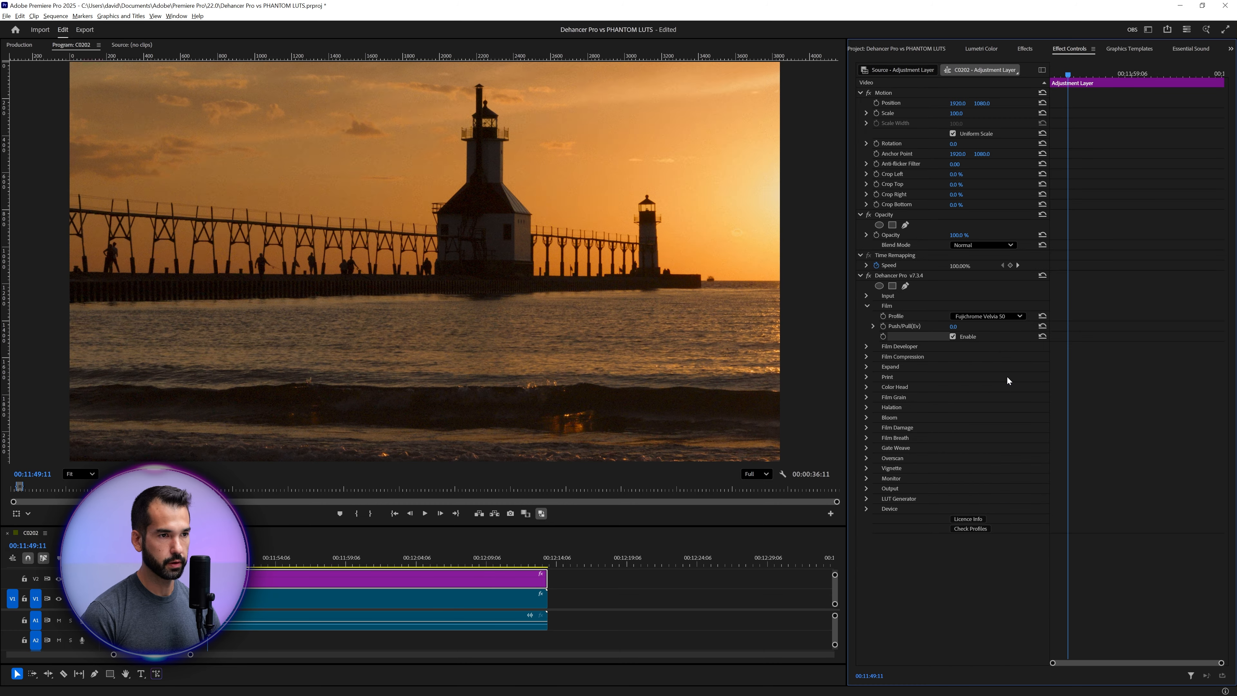
- Set the profile of the Dehancer Pro Print section to Kodak 2383 Print Film
click(866, 377)
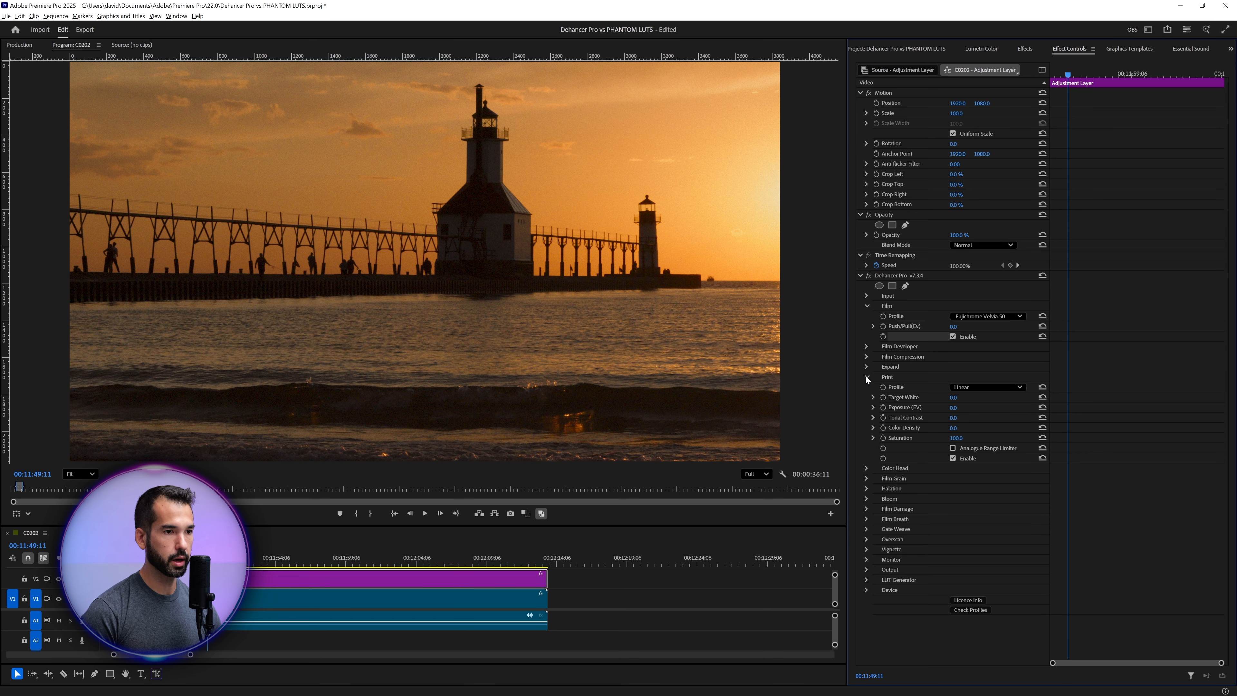
click(969, 388)
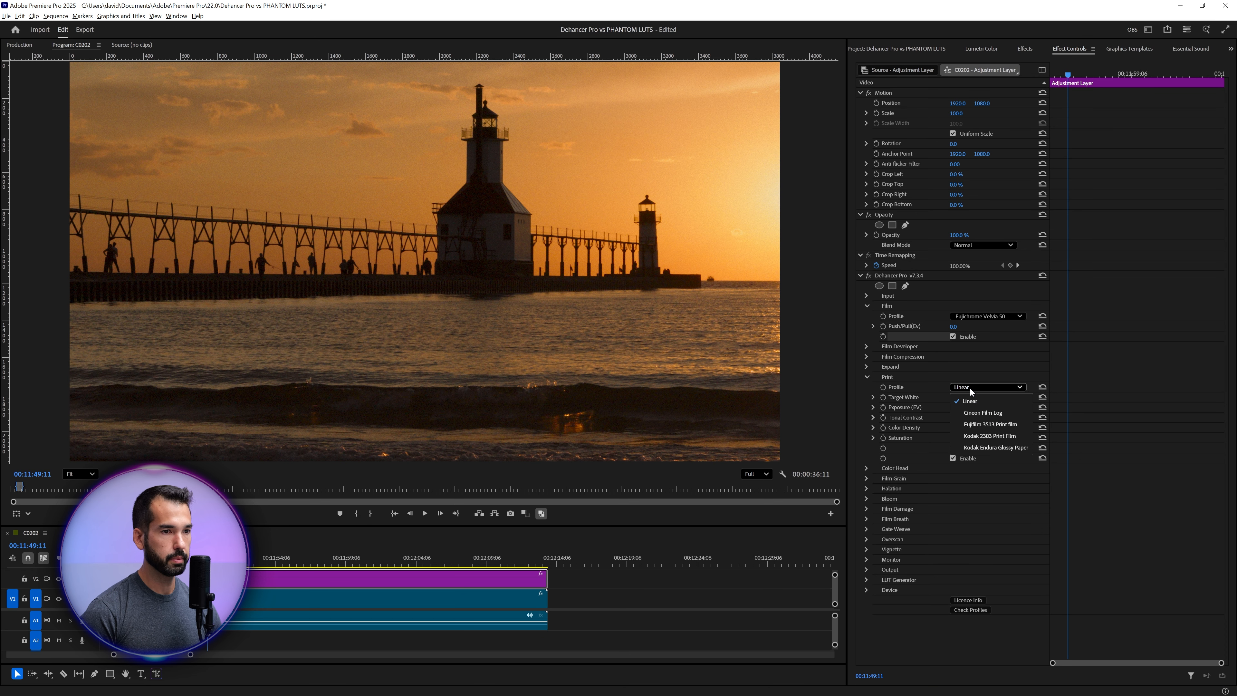
click(992, 436)
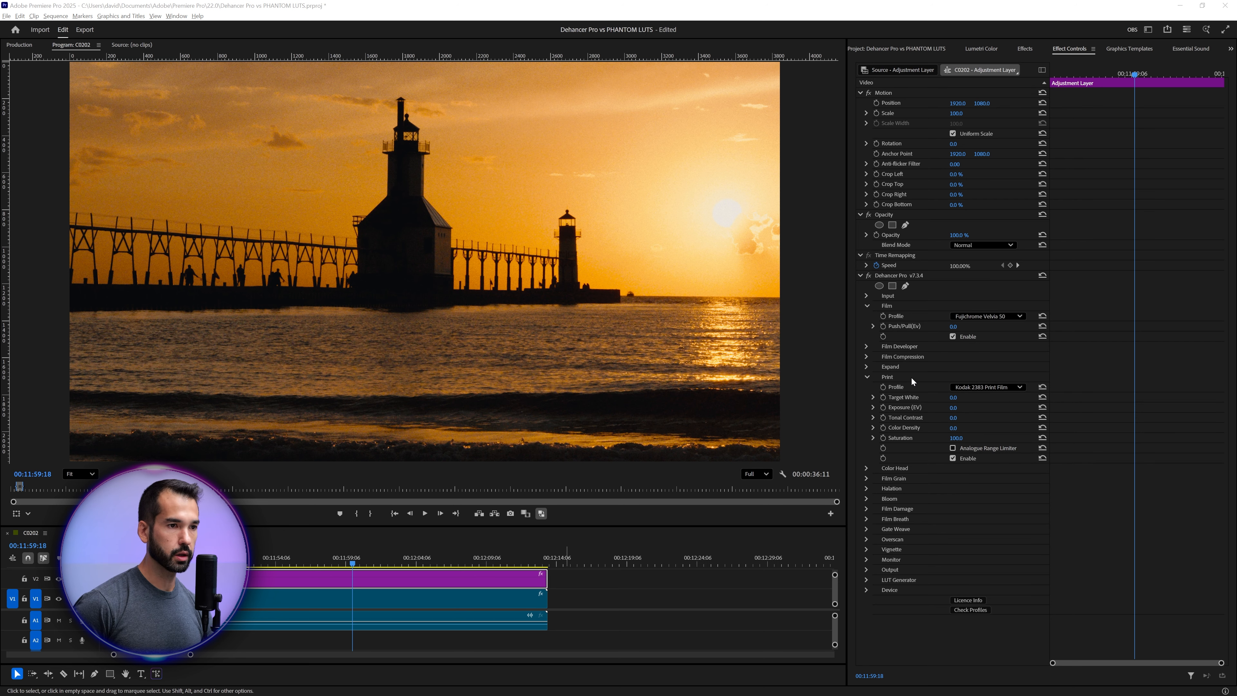
- Set Film Developer Contrast Boost to 17, Gamma Correction to 7 and Color Separation to 100, compare it off and on, and reset Color Boost
click(899, 346)
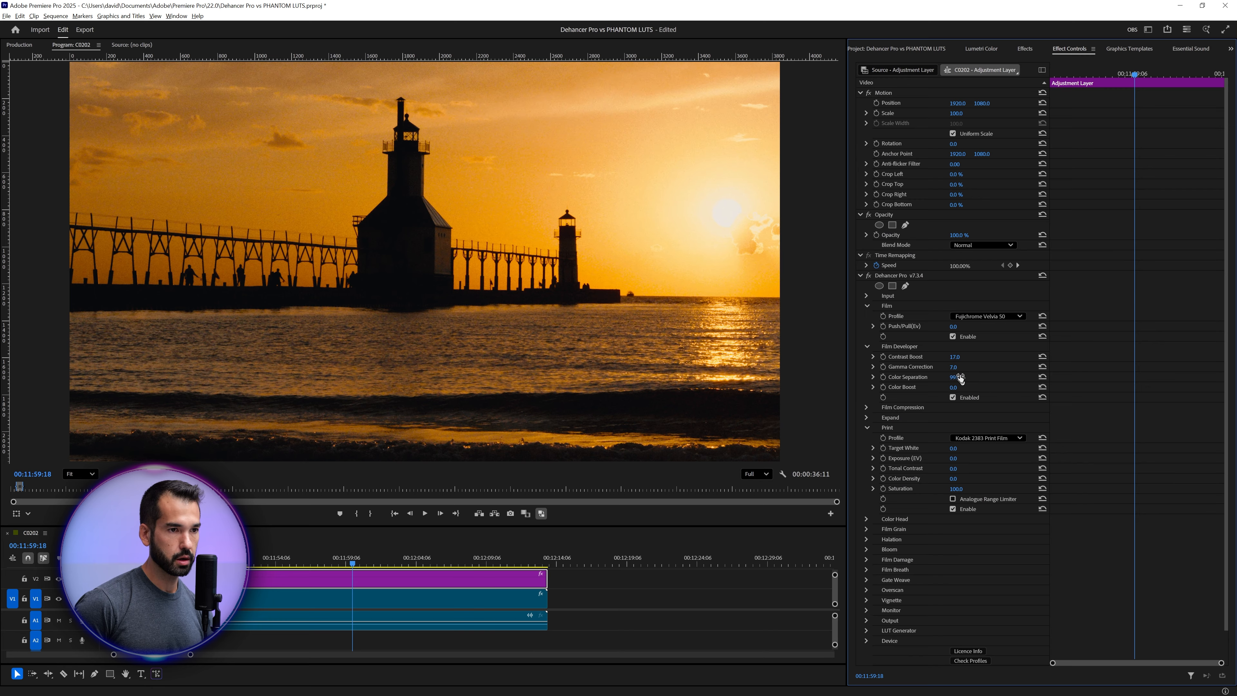
drag(955, 387, 958, 399)
click(954, 398)
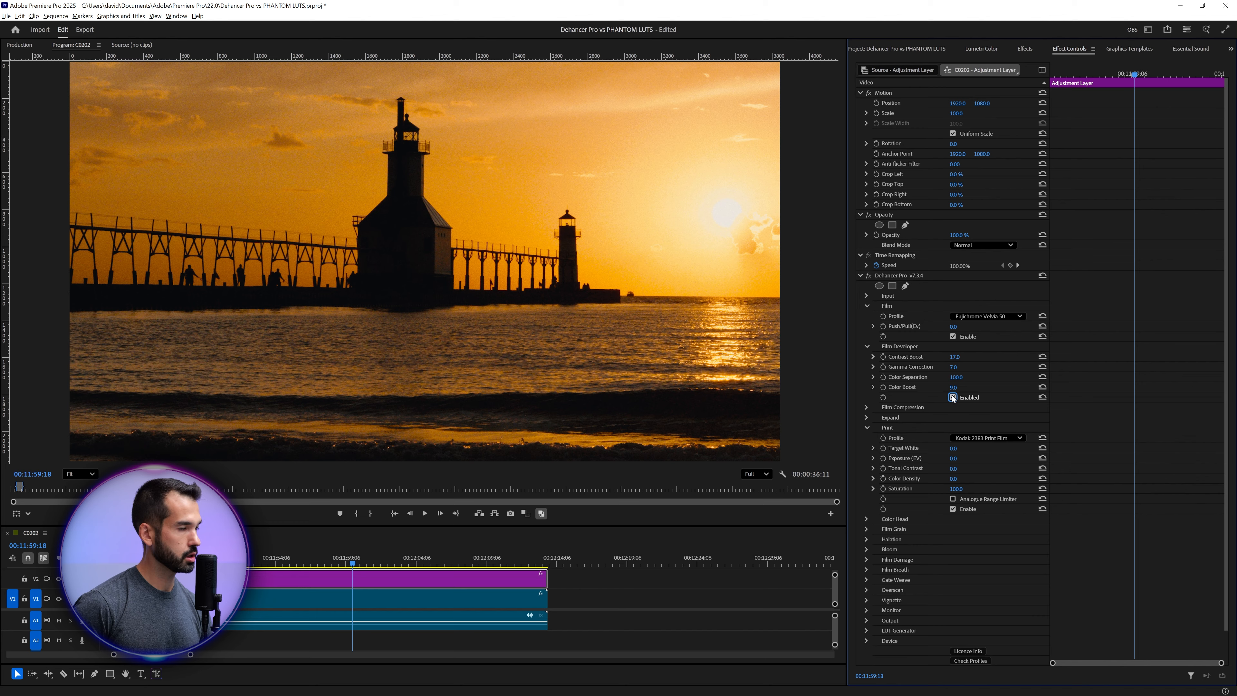
click(954, 398)
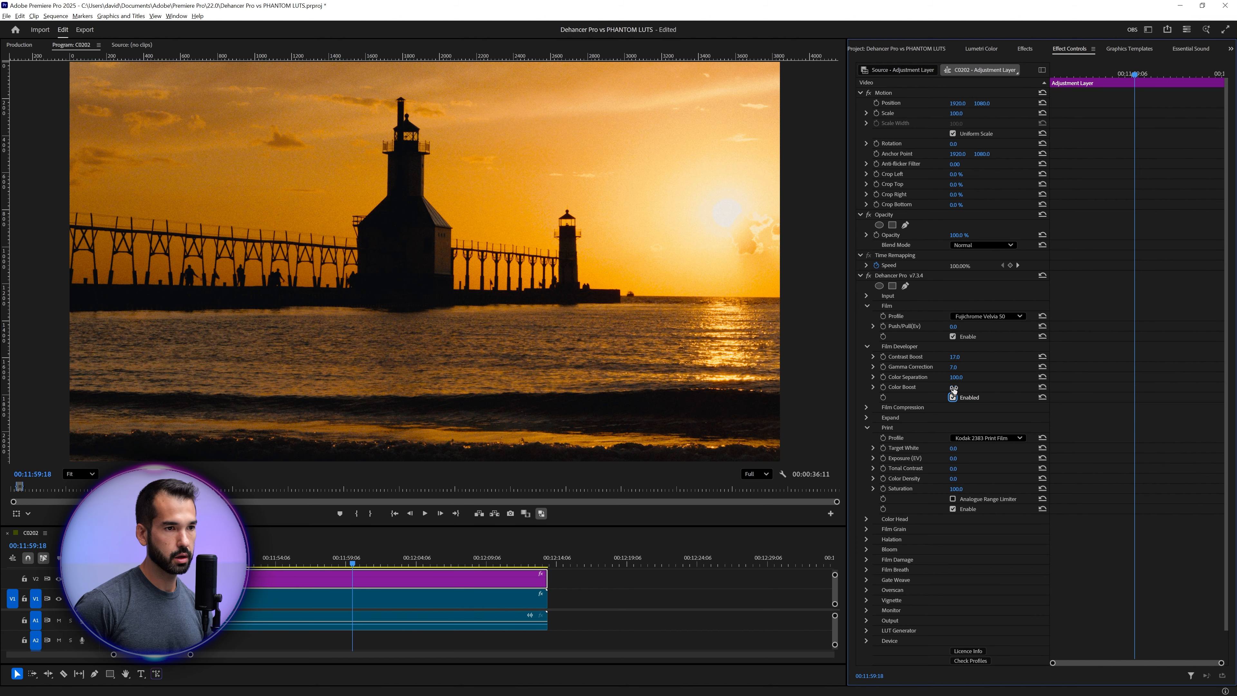
click(1043, 389)
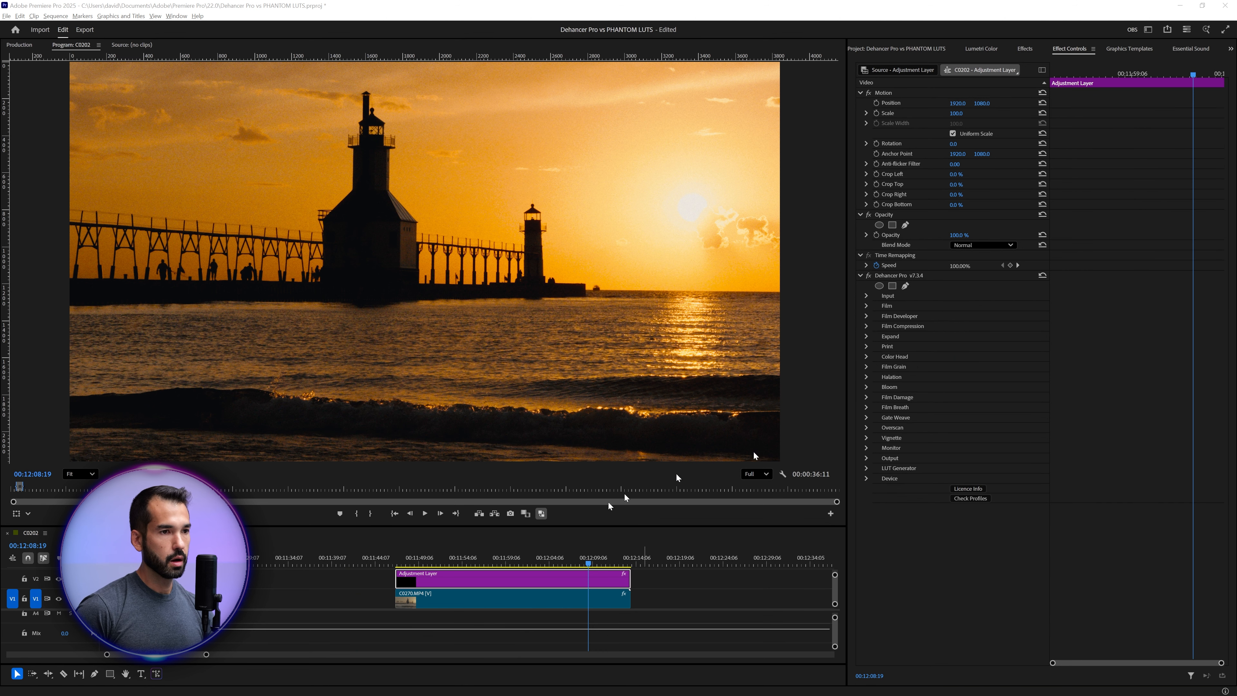
- Enable Film Compression and set its Impact to 100 and White Point to 110
click(866, 325)
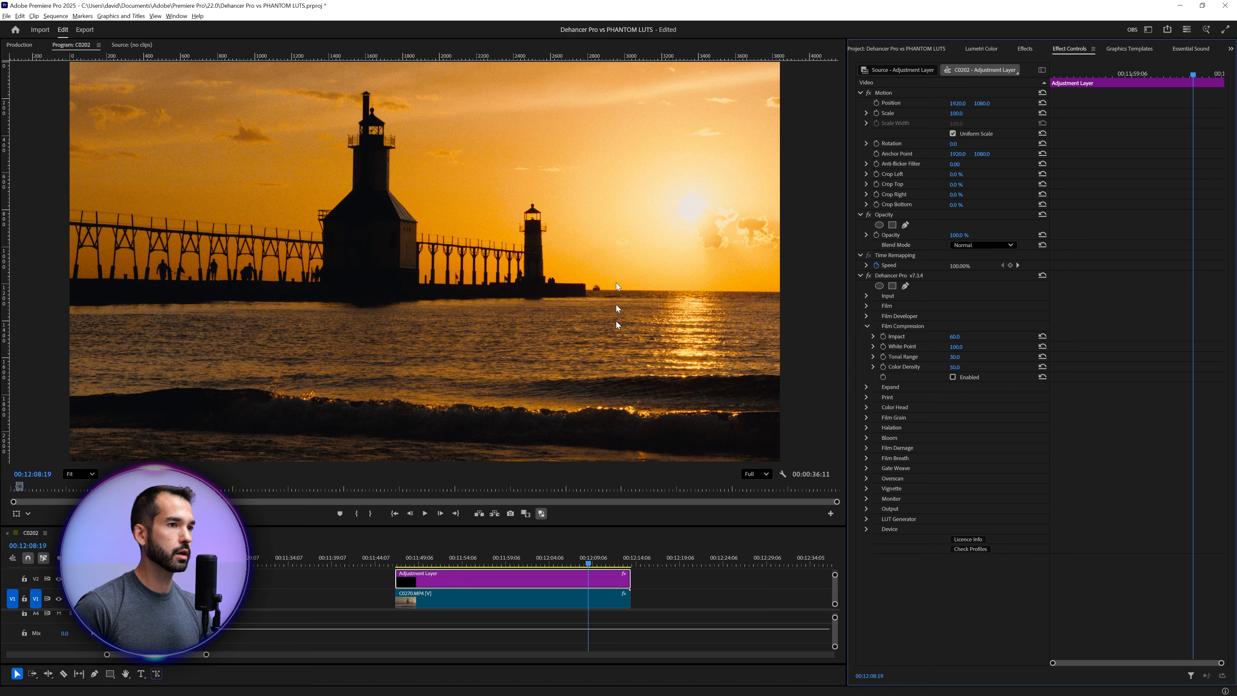
click(953, 377)
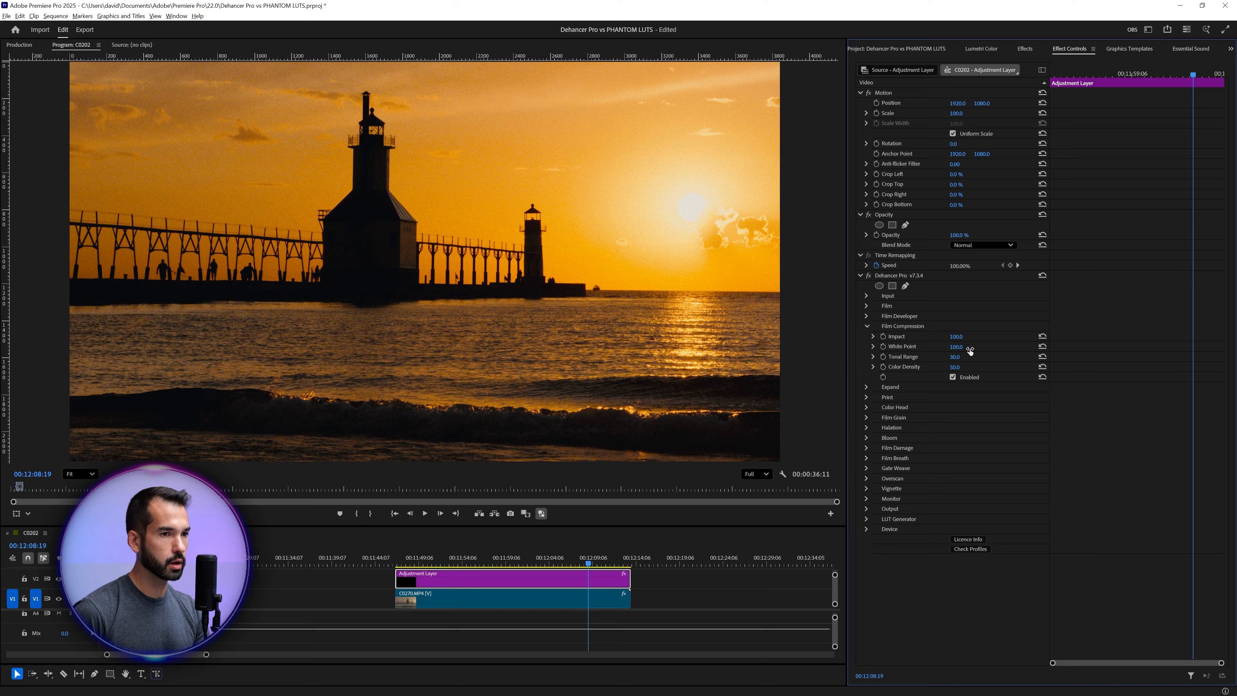
drag(956, 347, 960, 347)
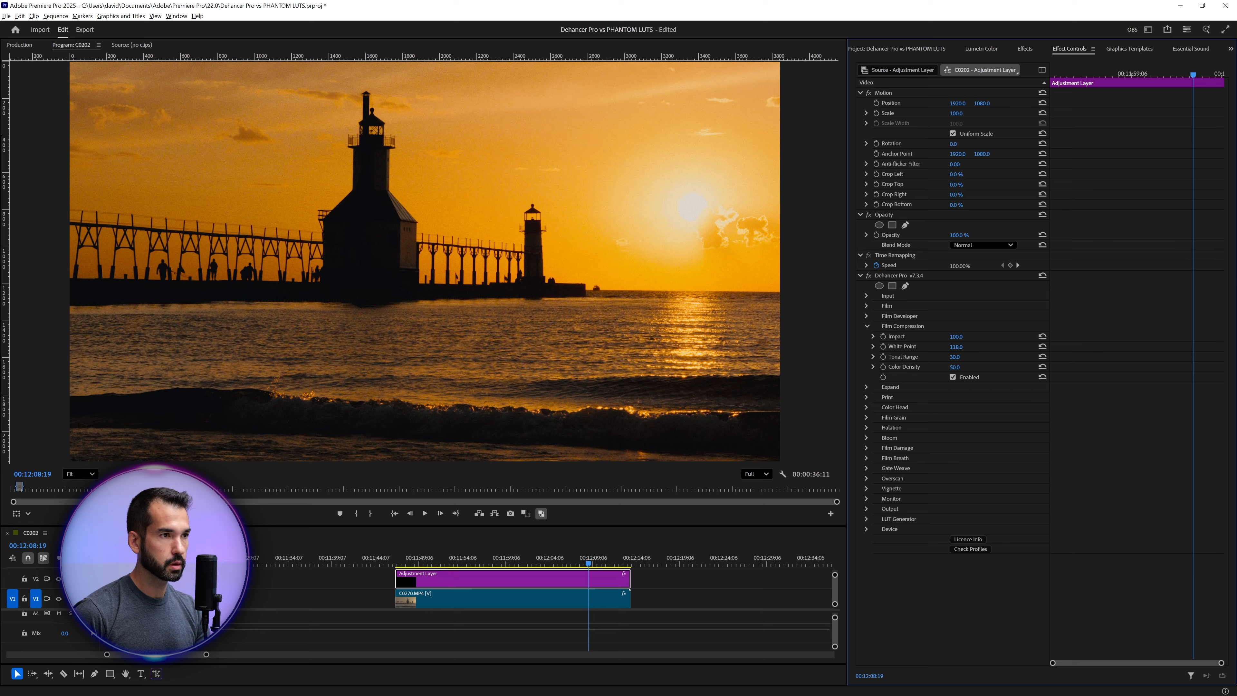
drag(956, 346, 958, 347)
- Compare the shot without and with Film Compression and lower its Impact
click(953, 377)
click(953, 377)
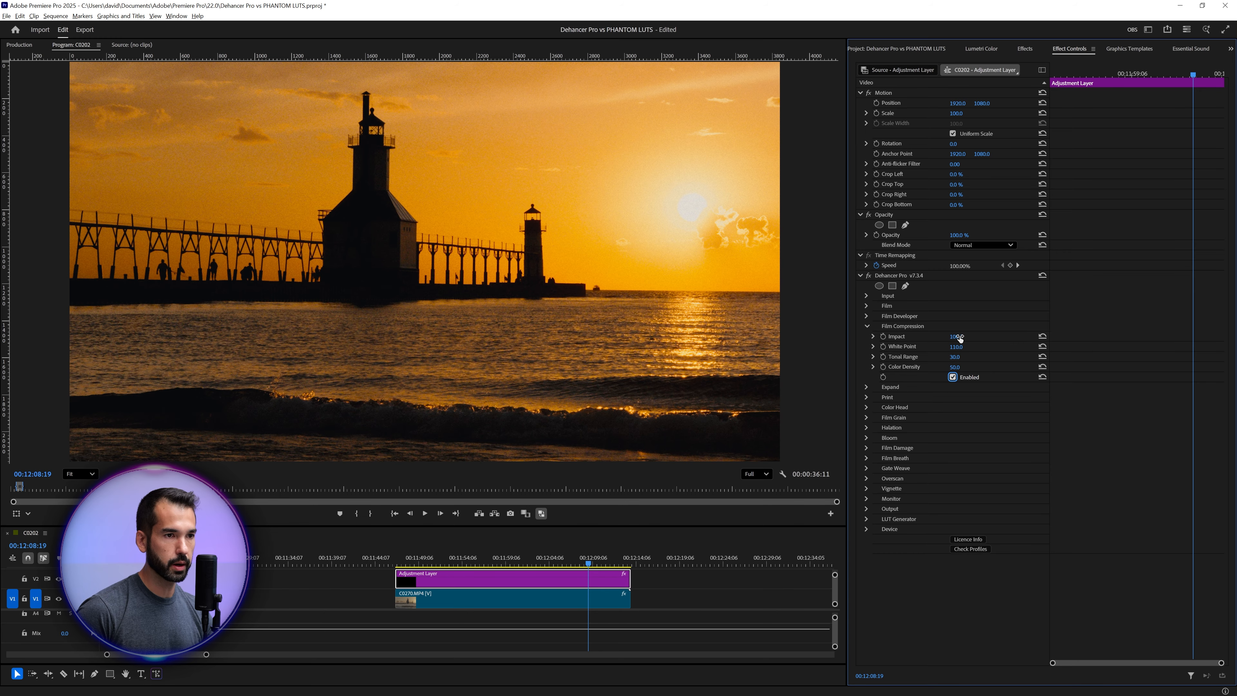
drag(956, 337, 953, 337)
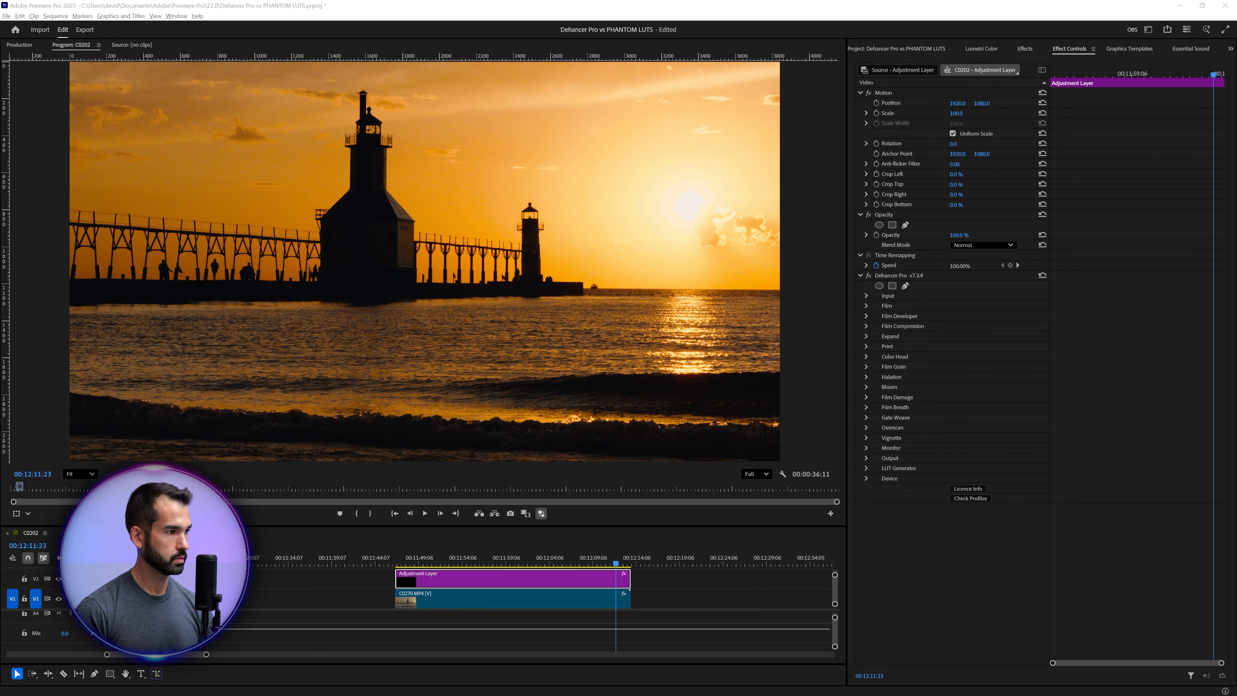
- Enable Film Grain and set its profile to 35 mm ISO 250
click(865, 367)
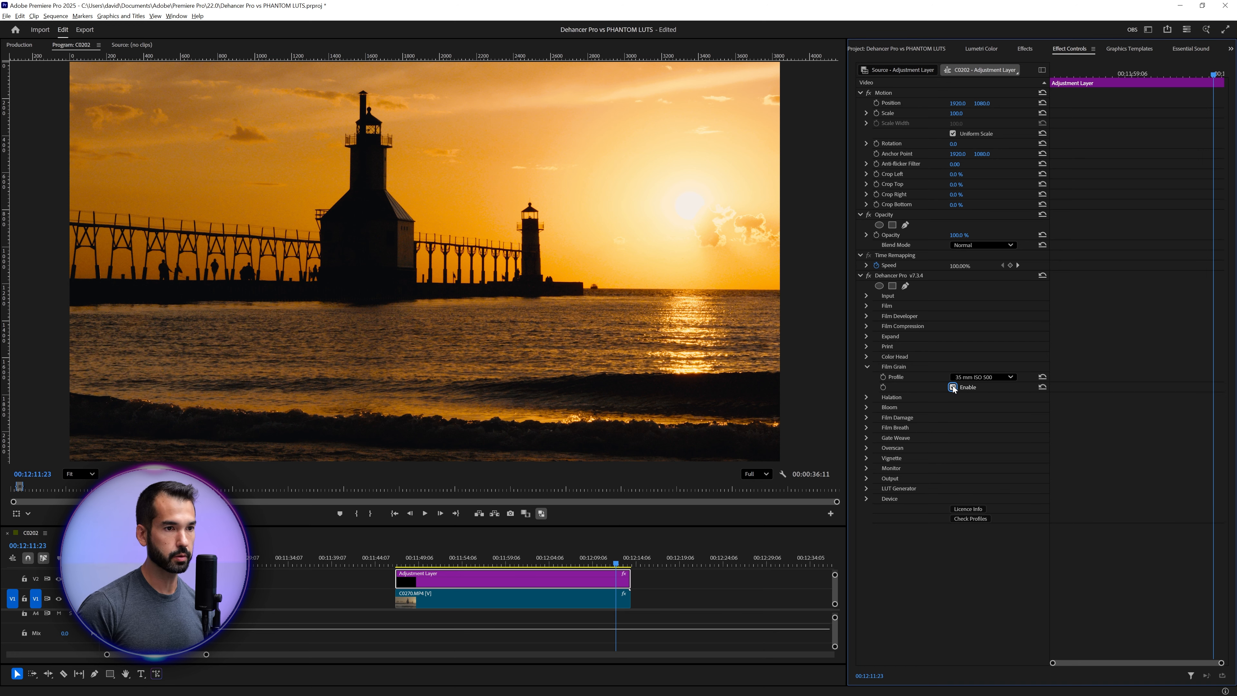
click(991, 378)
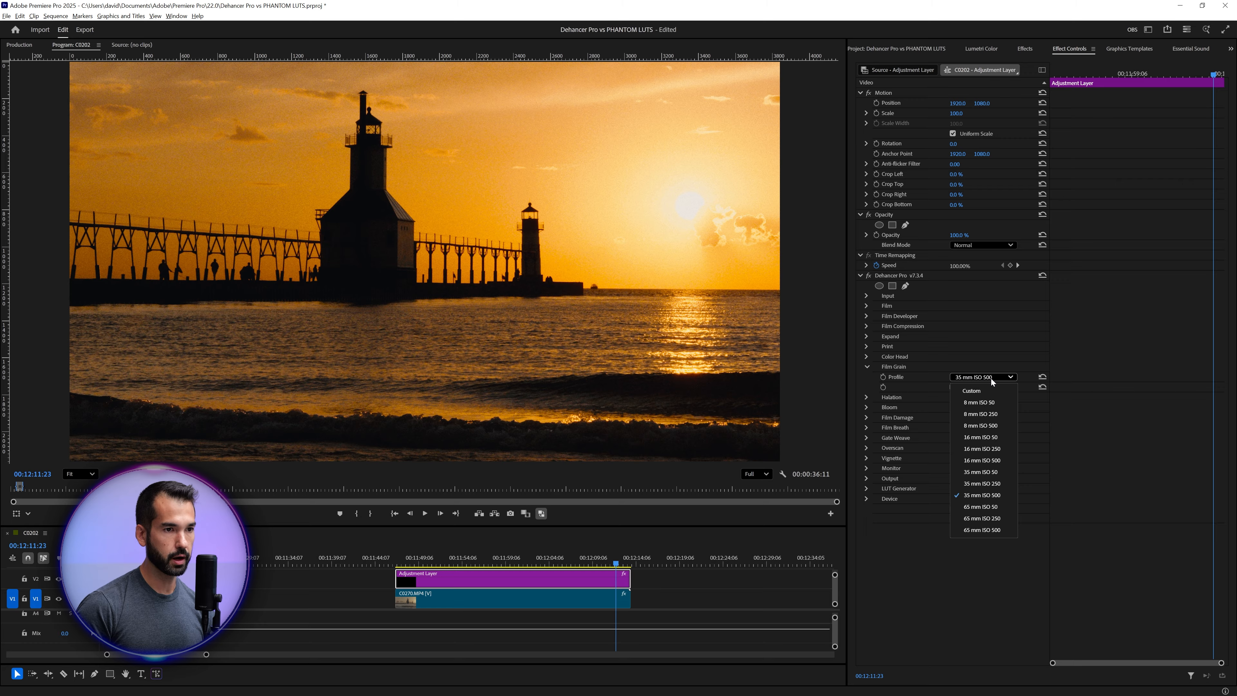
click(999, 482)
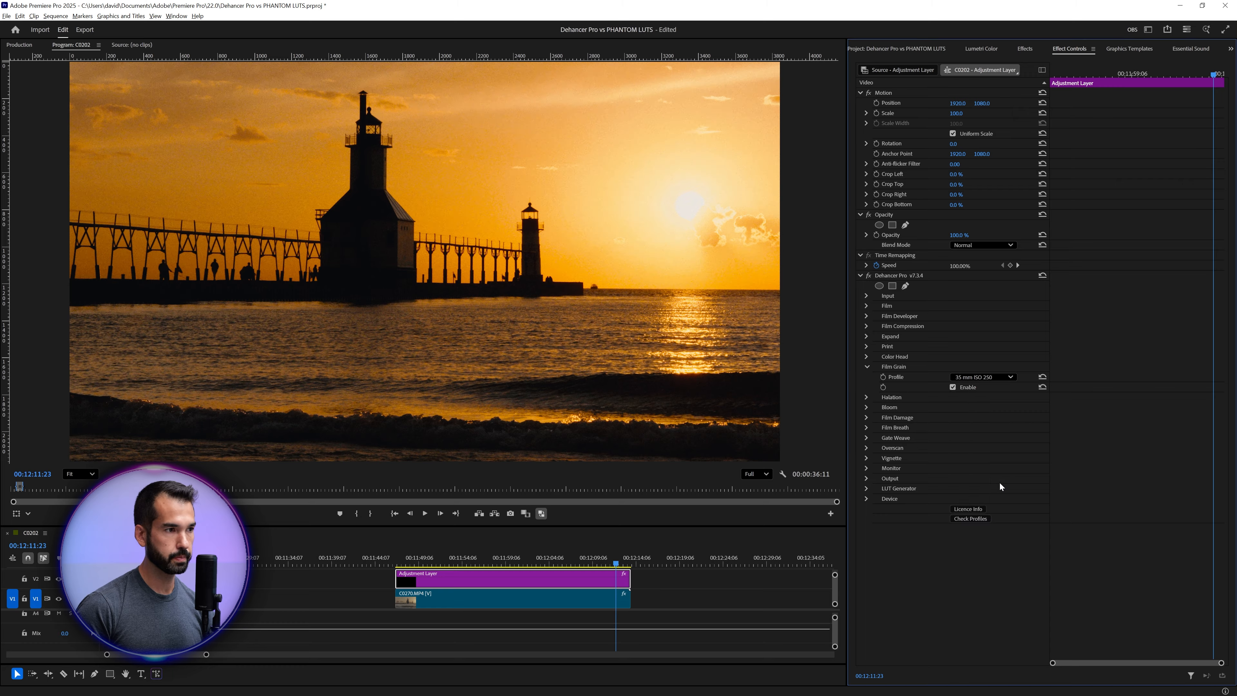
- Try the 8 mm ISO 50 grain profile and then set Film Grain to 8 mm ISO 500
click(984, 377)
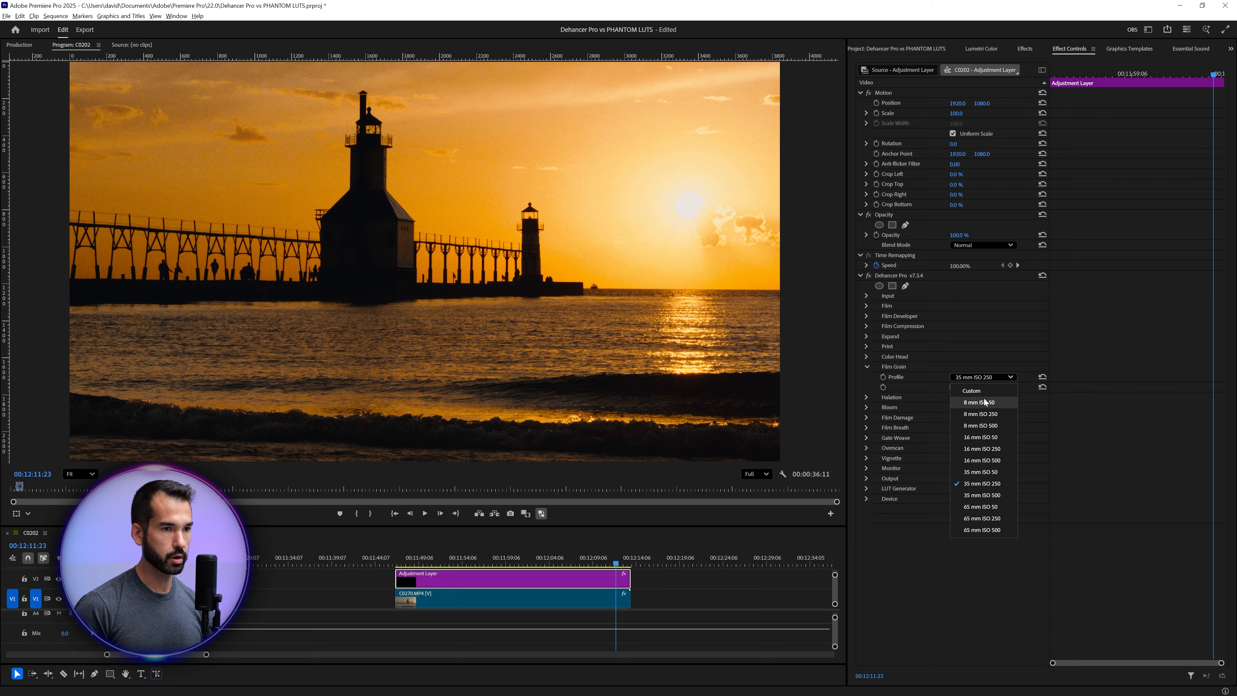
click(985, 403)
click(979, 378)
click(981, 425)
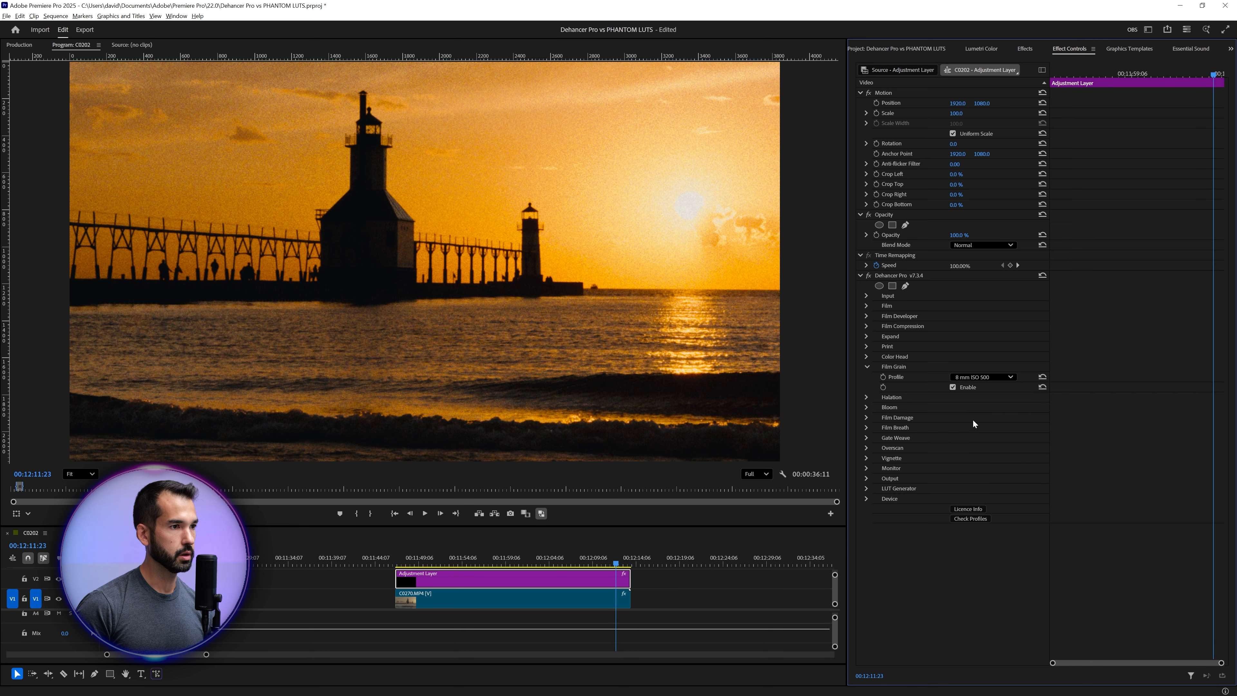
- Play back the shot with the current grain, then set the Film Grain profile to 35 mm ISO 250 and play it again
key(space)
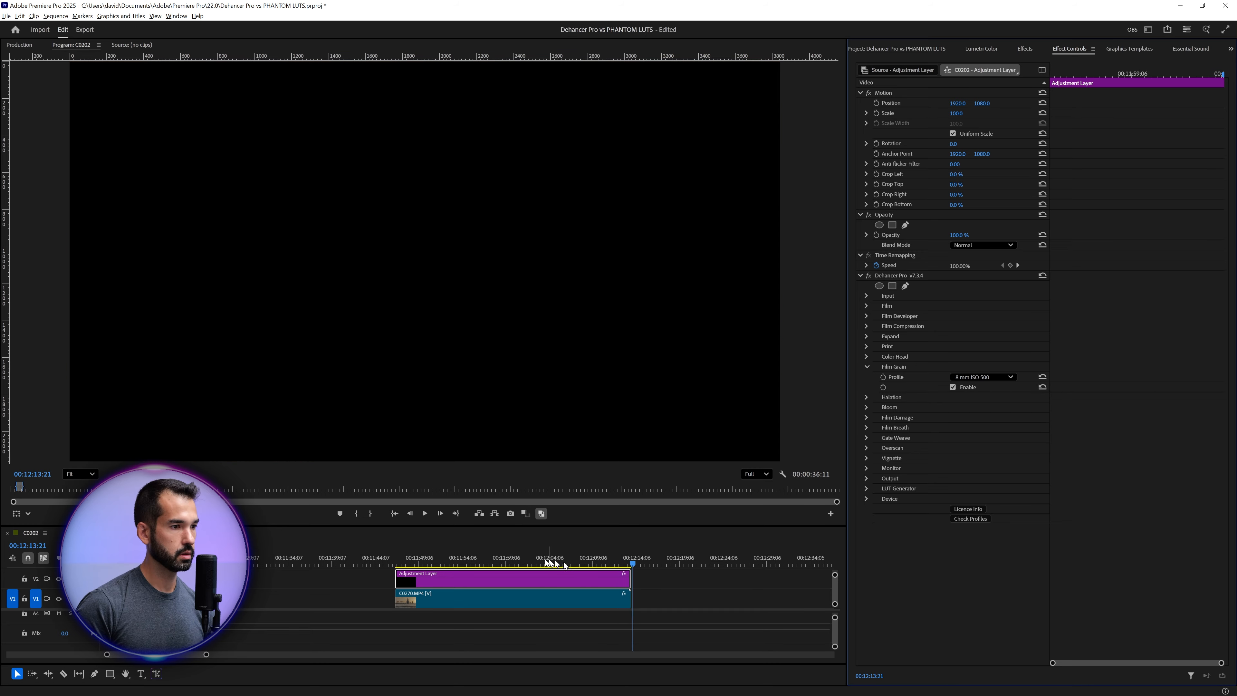
click(538, 562)
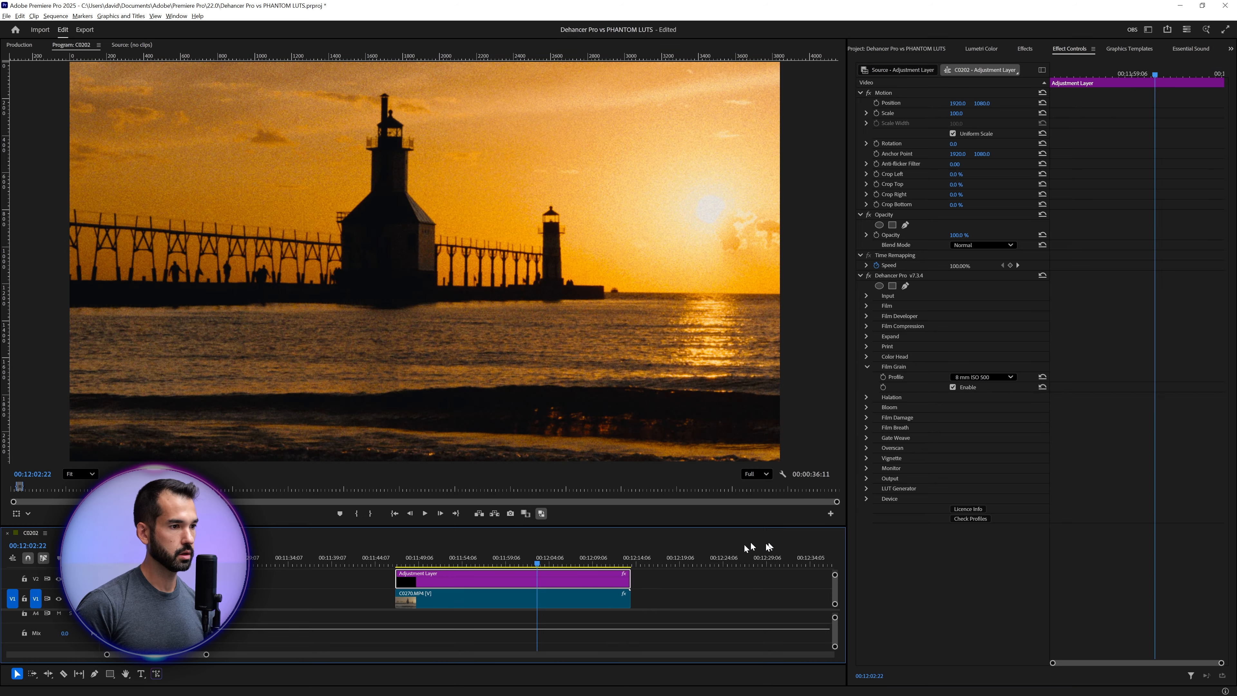
click(997, 377)
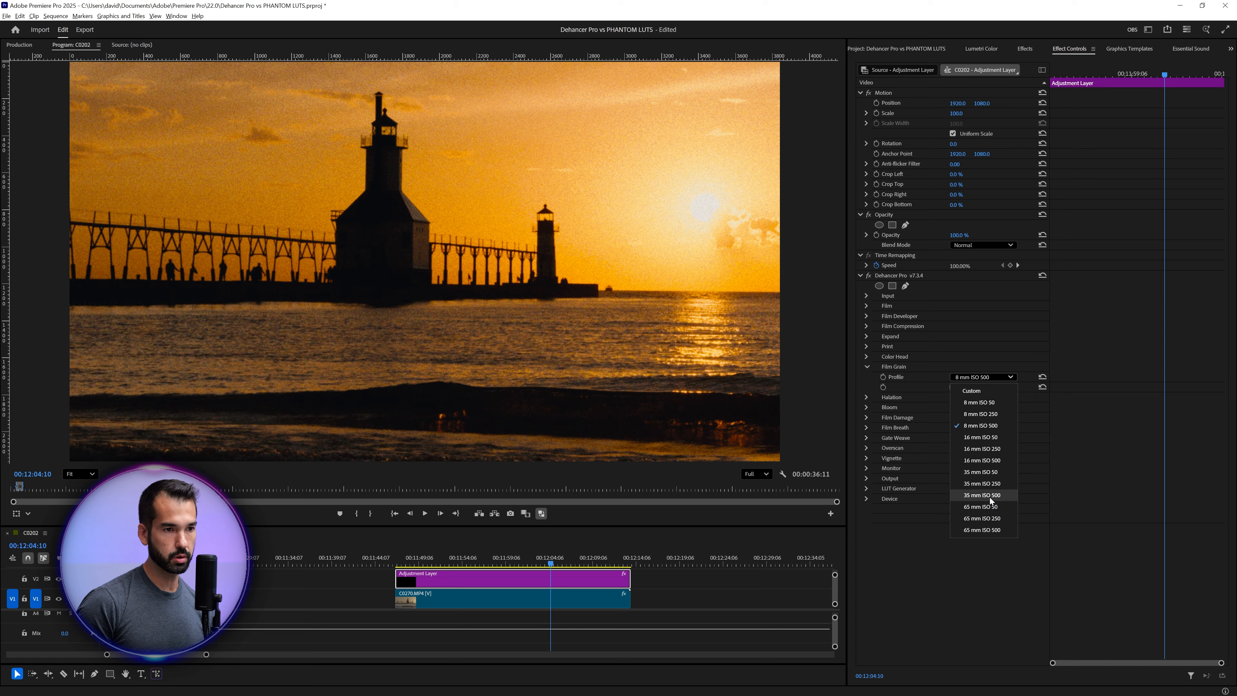
click(982, 484)
key(space)
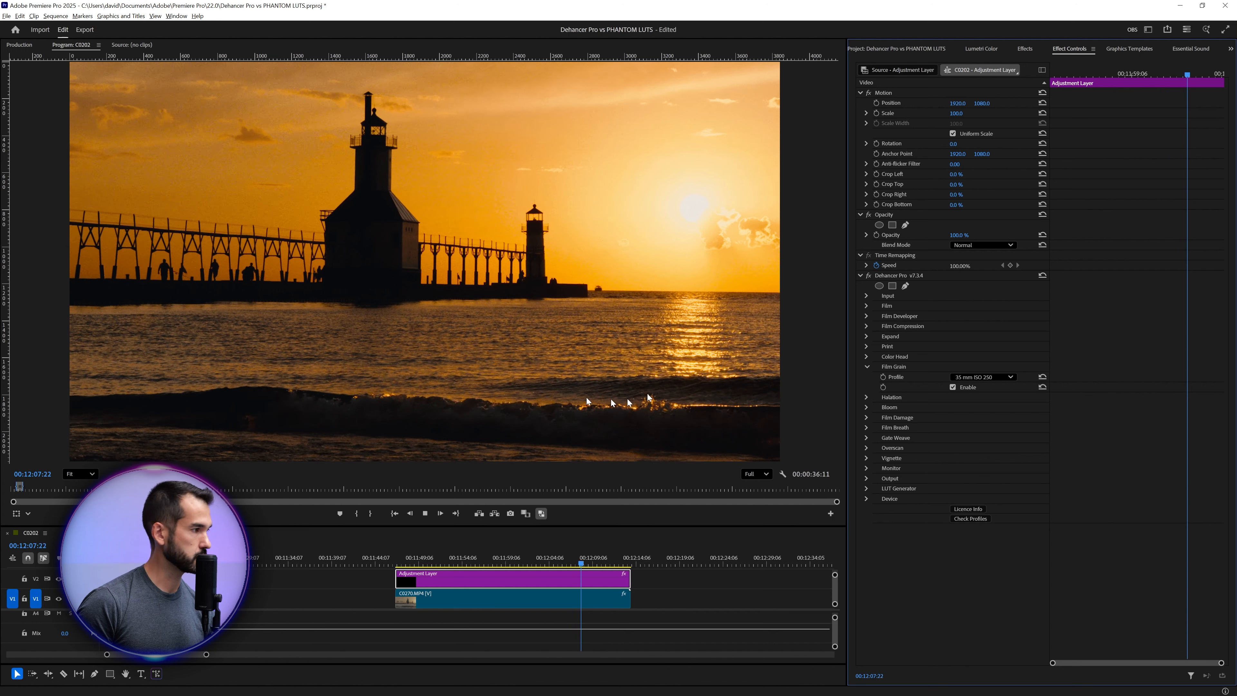
key(space)
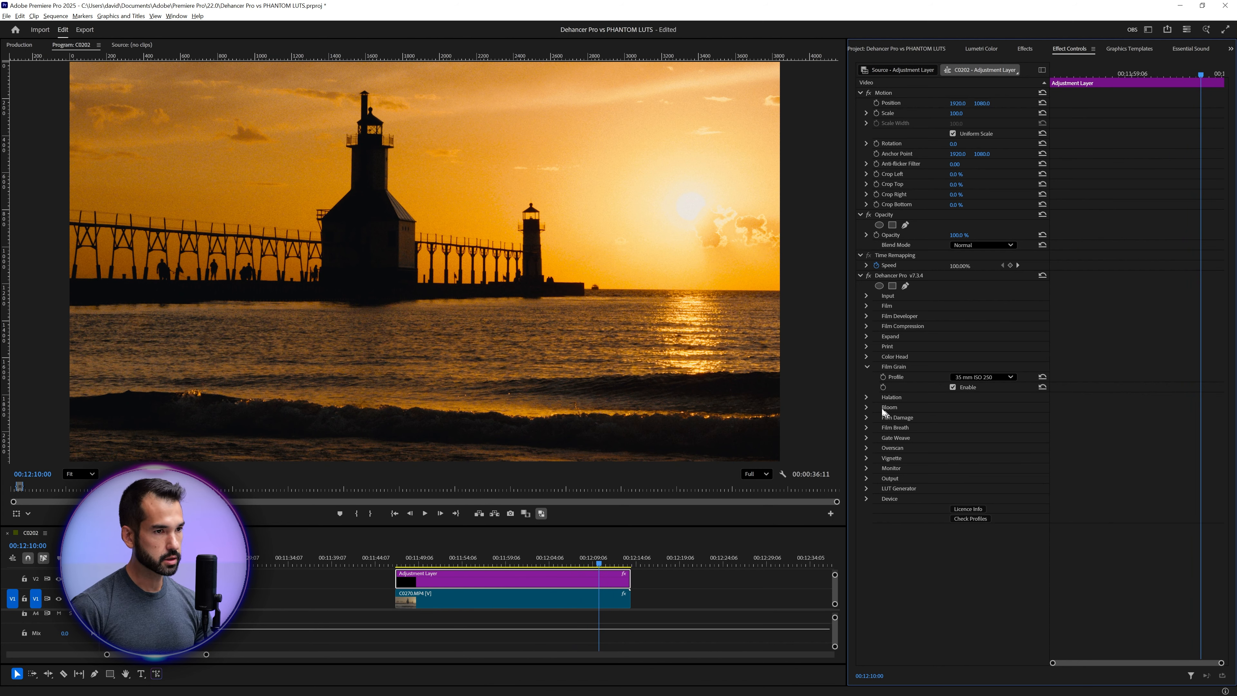
- Enable Halation and show its effect on the shot with Mask Mode
click(867, 366)
click(866, 378)
click(867, 417)
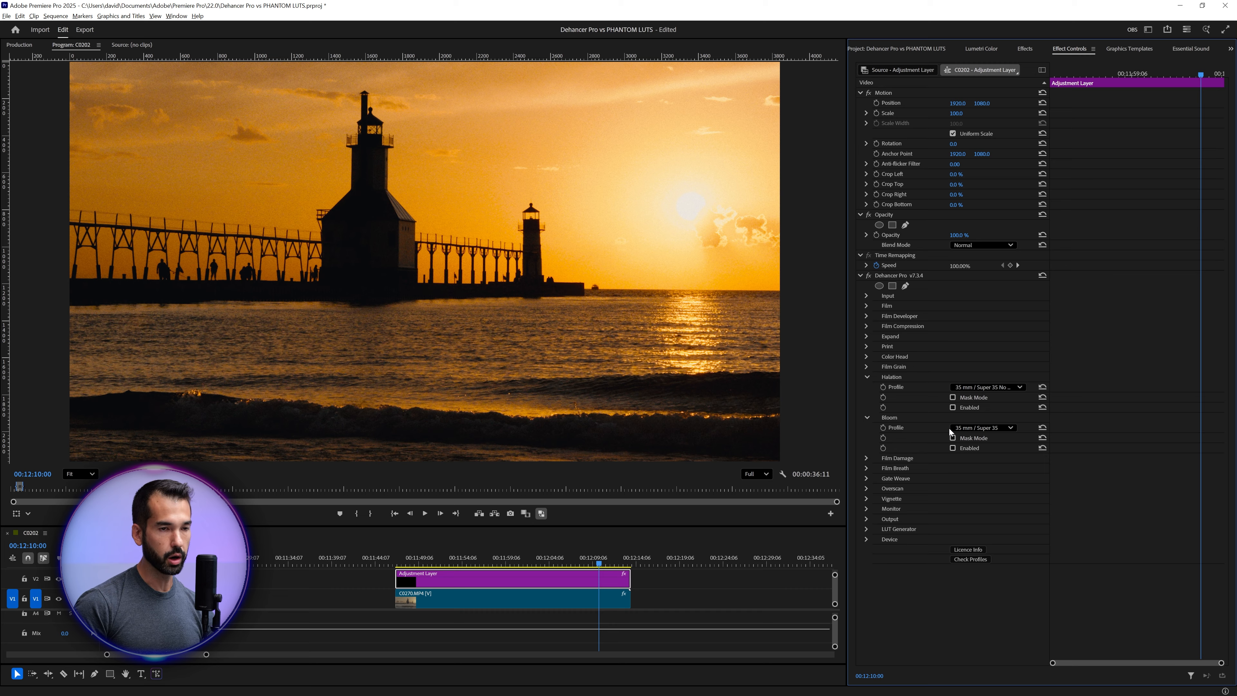
click(952, 407)
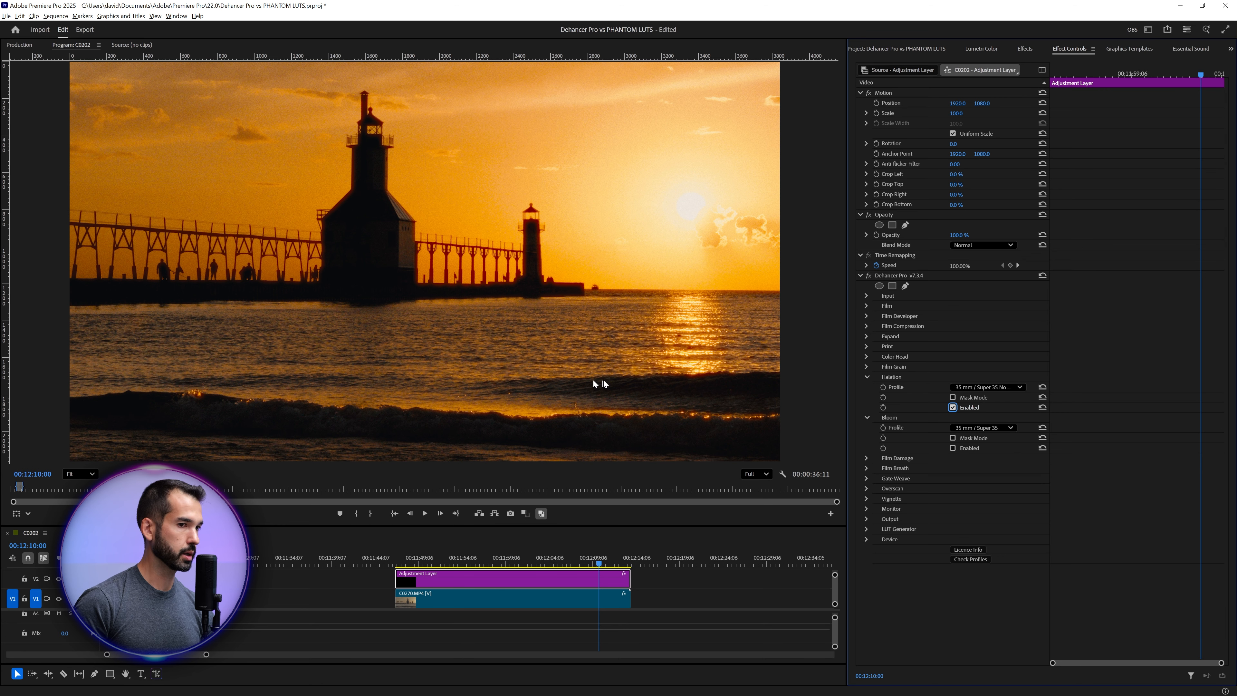
click(953, 397)
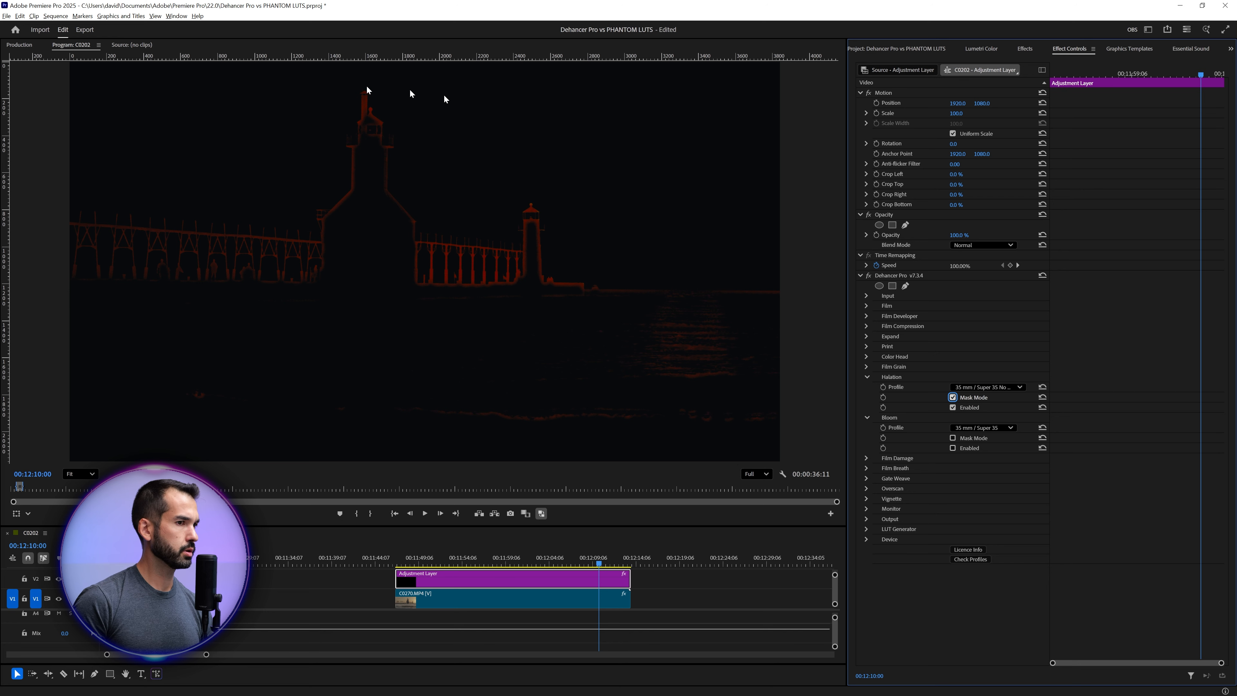
- Try the 35 mm / Super 35 halation profile, return to 35 mm / Super 35 No Remjet and turn off Mask Mode
click(971, 389)
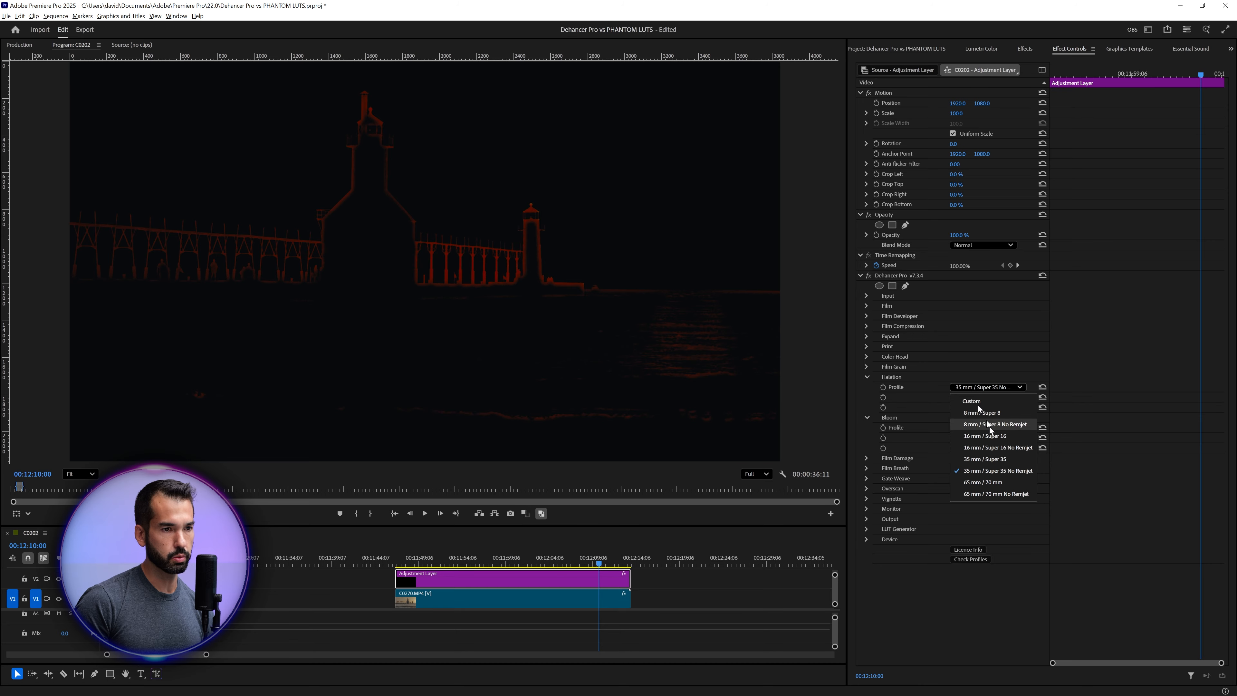
click(1001, 463)
click(974, 389)
click(1000, 470)
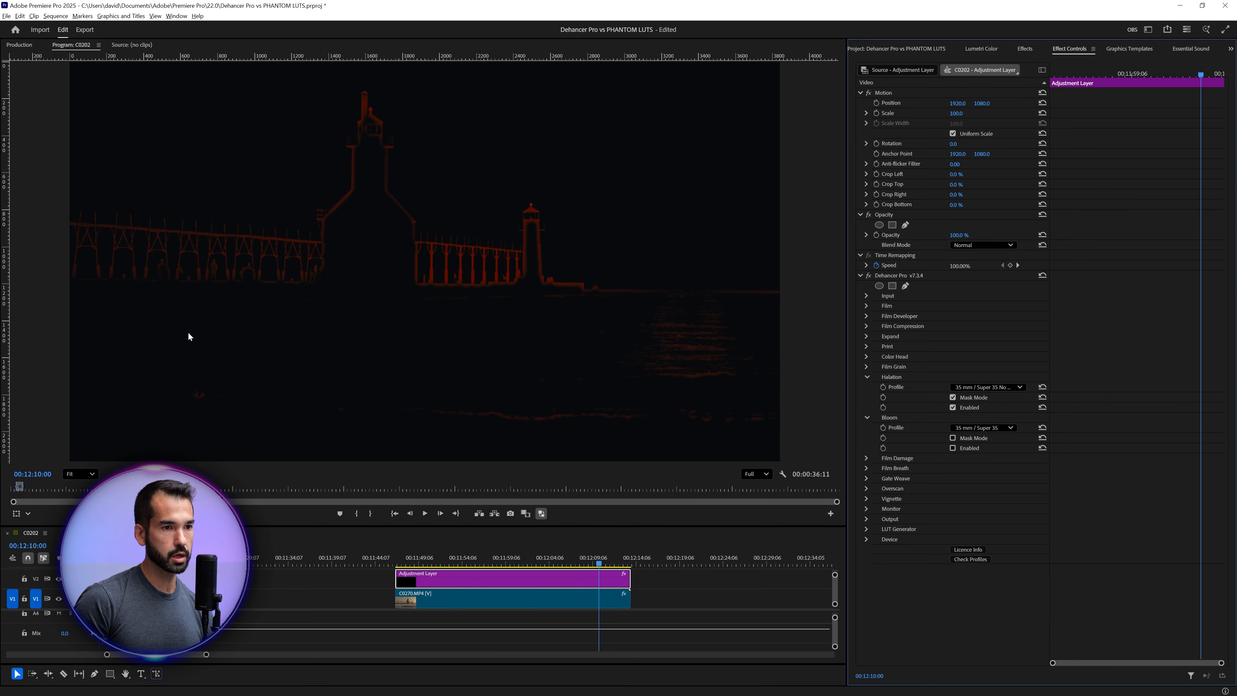
click(953, 398)
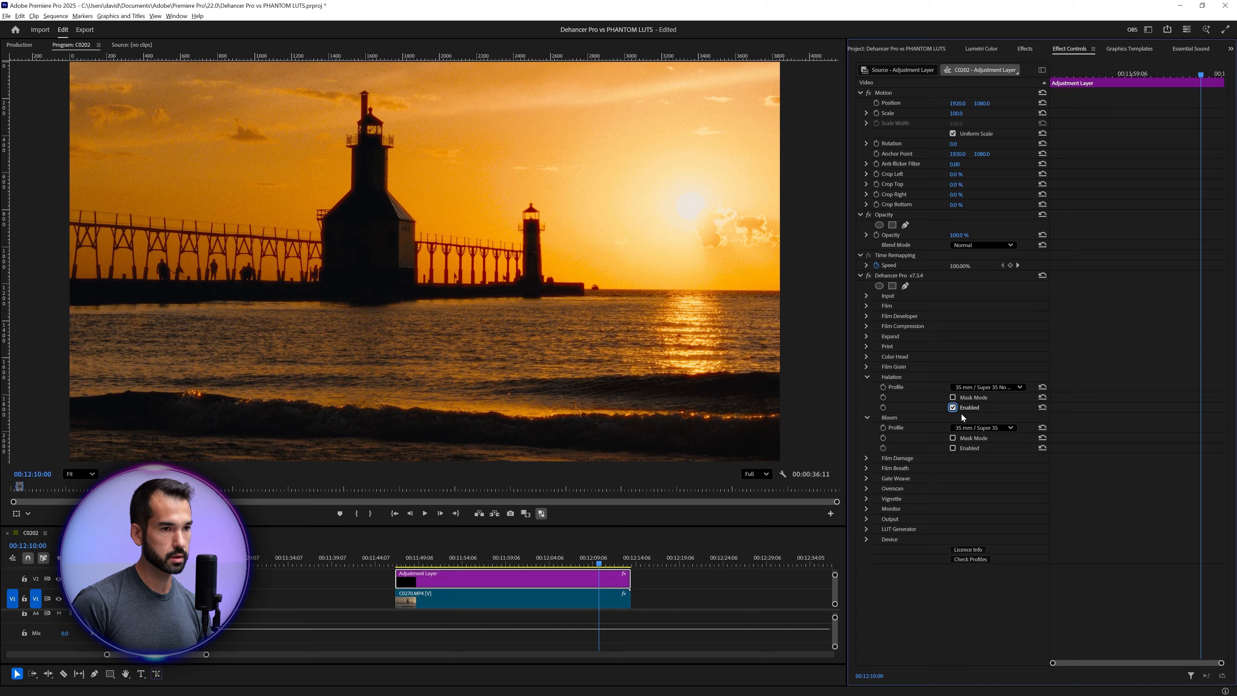
- Enable Bloom and compare the shot with and without it
click(953, 448)
click(954, 448)
click(954, 448)
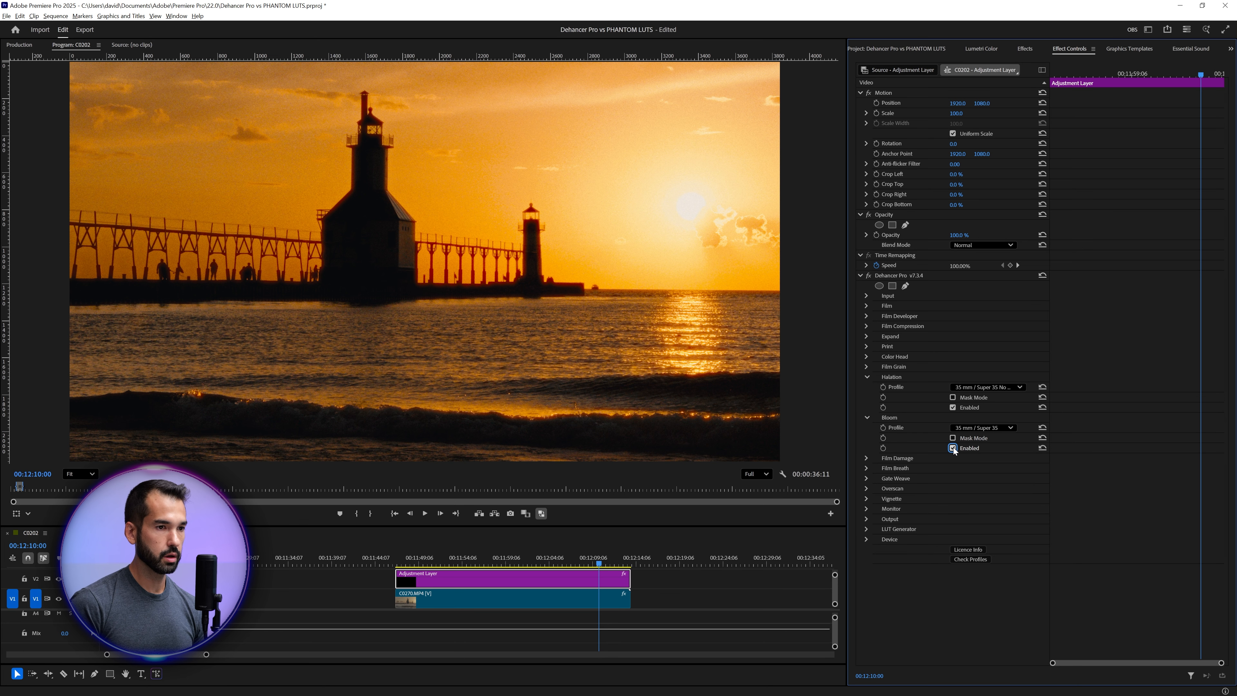
click(953, 448)
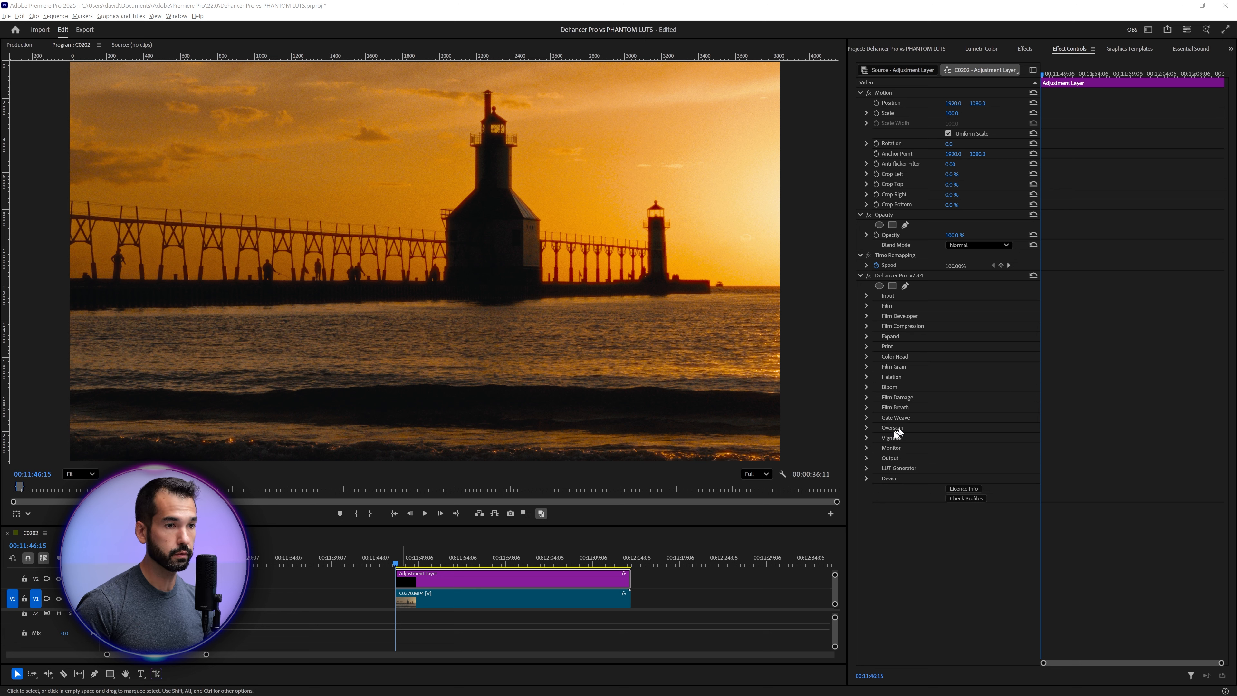
- Enable the Vignette in Dehancer Pro, keeping its default settings
click(866, 437)
click(949, 509)
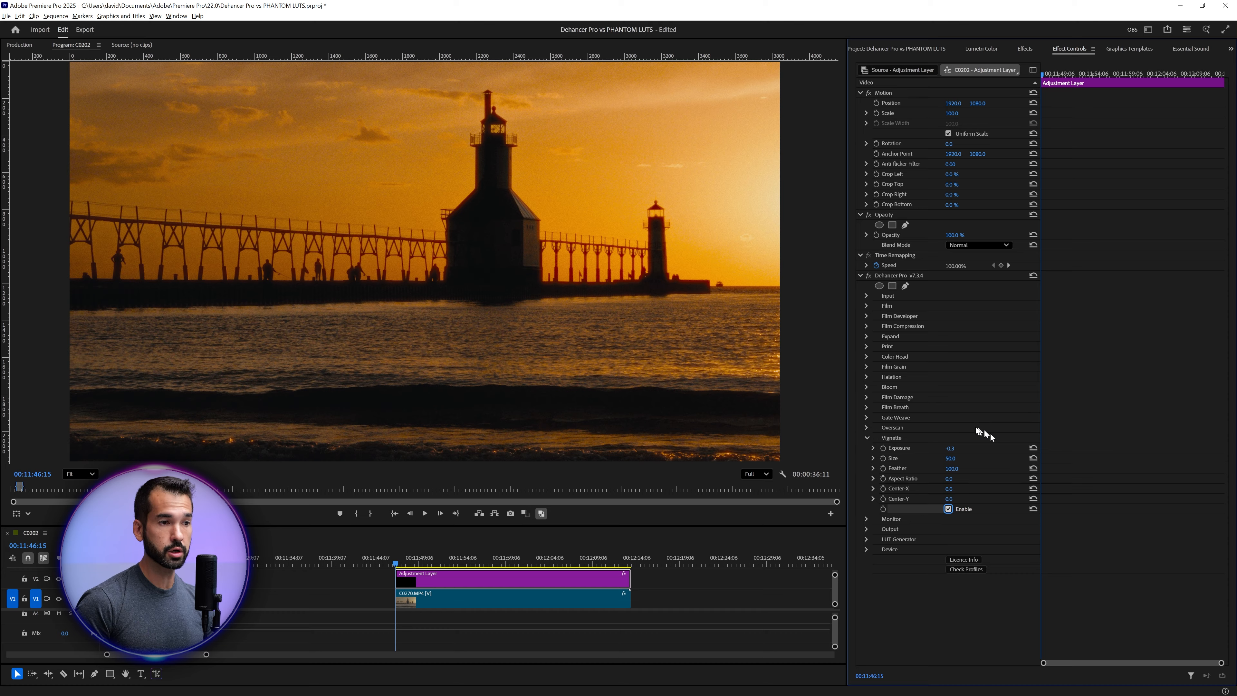
click(867, 438)
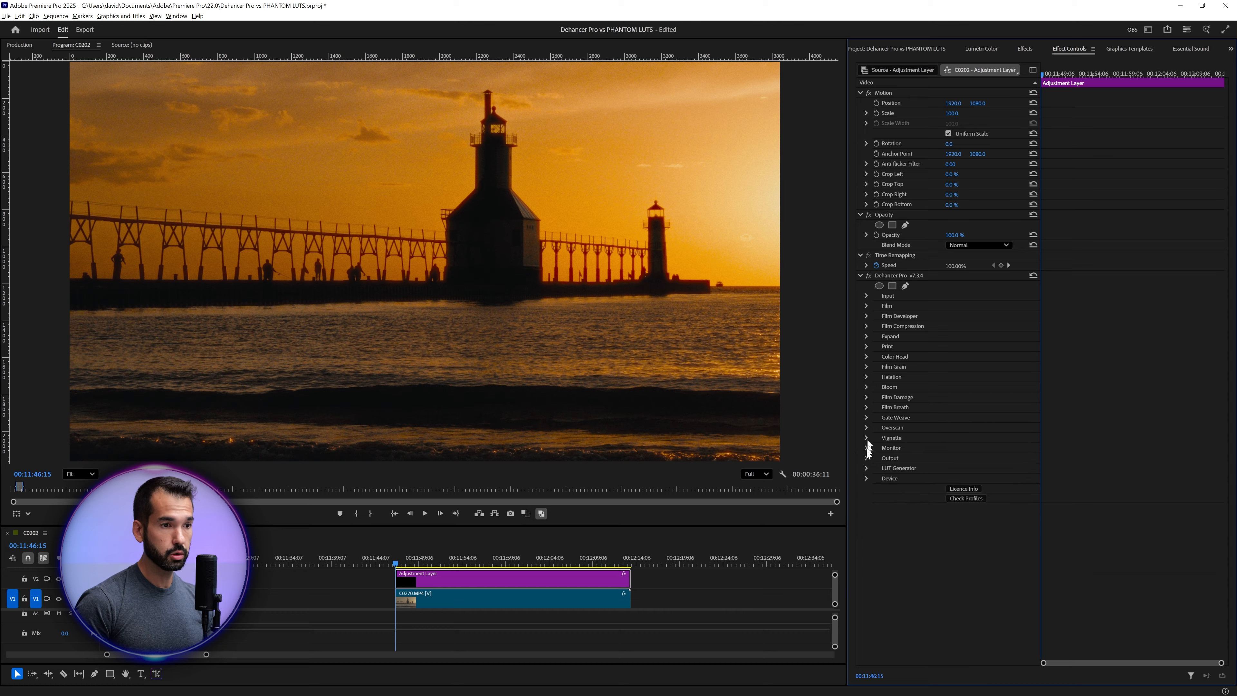
- Reset the Output's Total Impact, try lowering it to about 85 and play back the shot
click(866, 458)
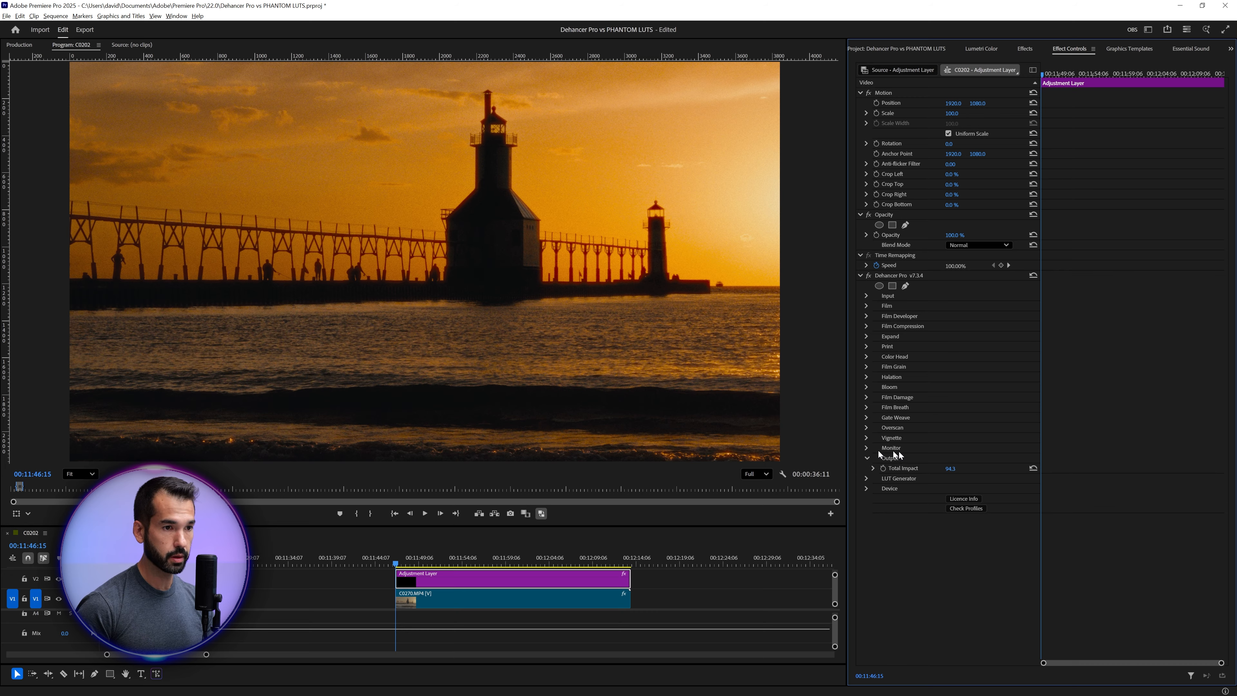
click(1032, 469)
click(874, 469)
mouse_move(1027, 487)
mouse_down()
mouse_move(868, 485)
mouse_move(1032, 496)
mouse_up()
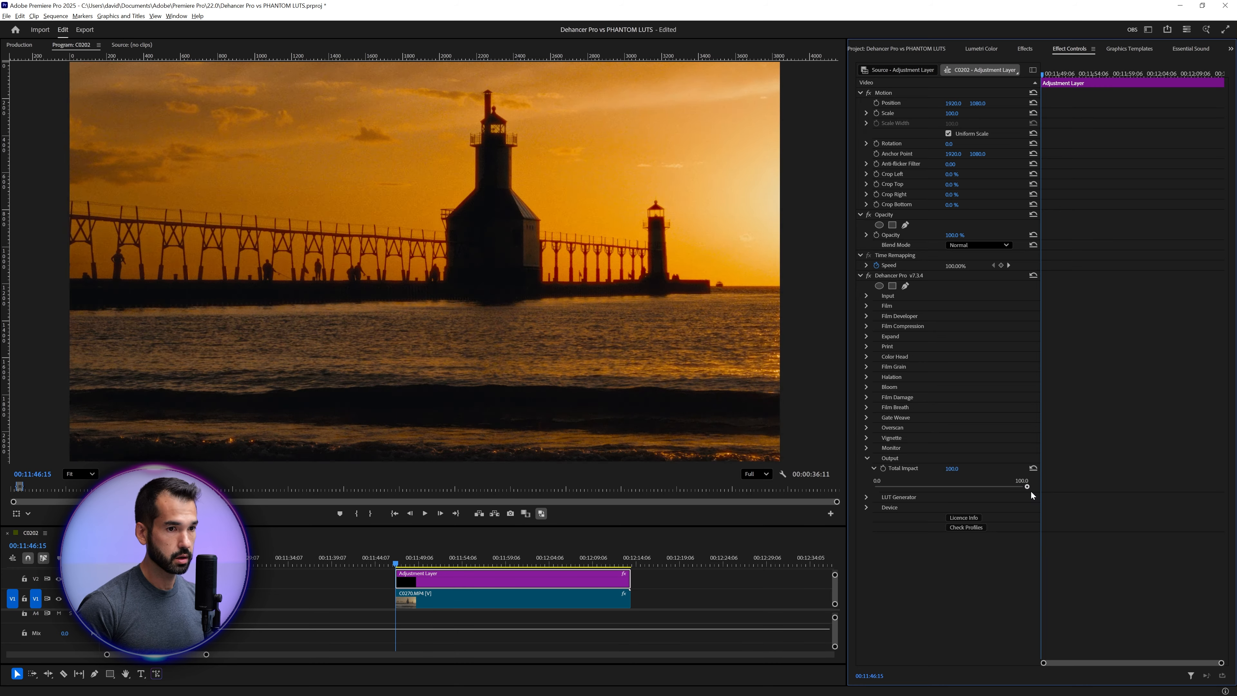
drag(1028, 487, 999, 486)
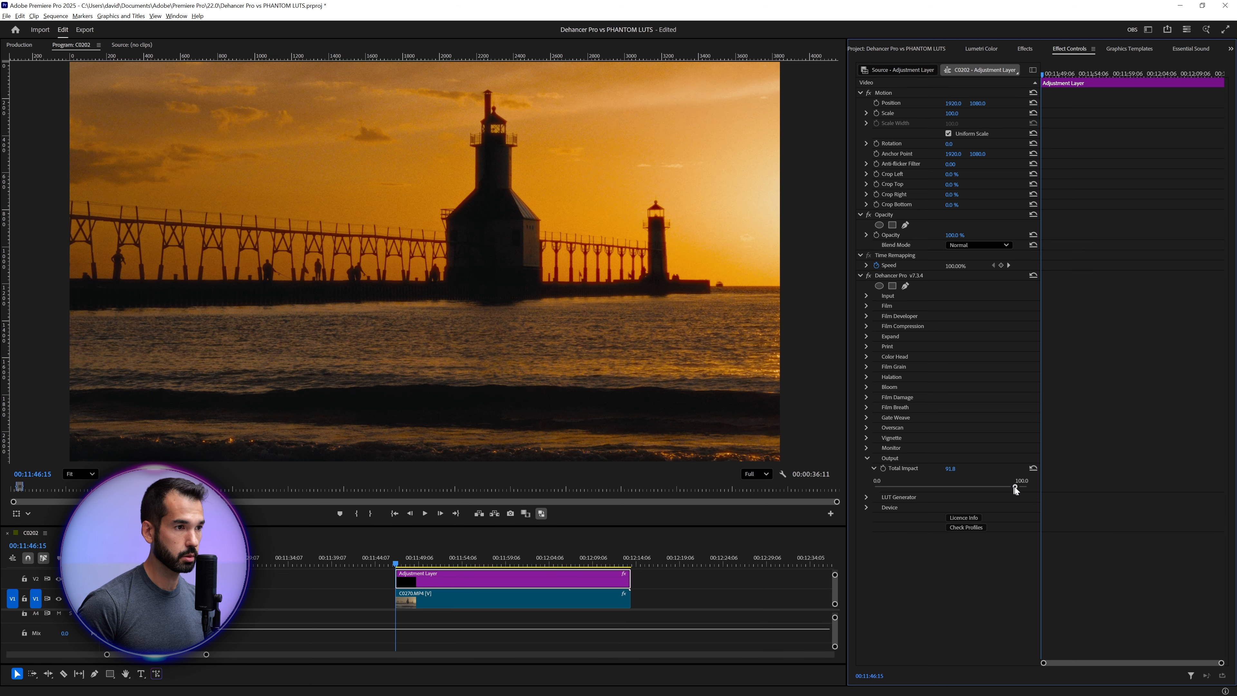
click(428, 559)
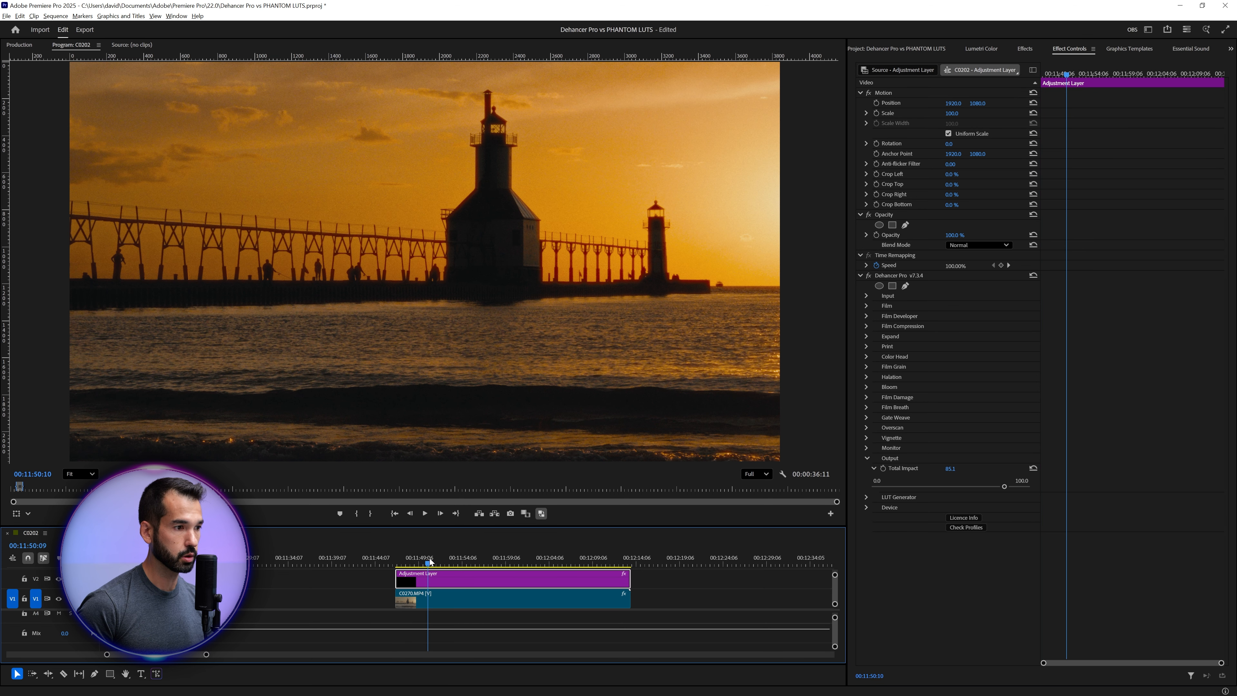
key(space)
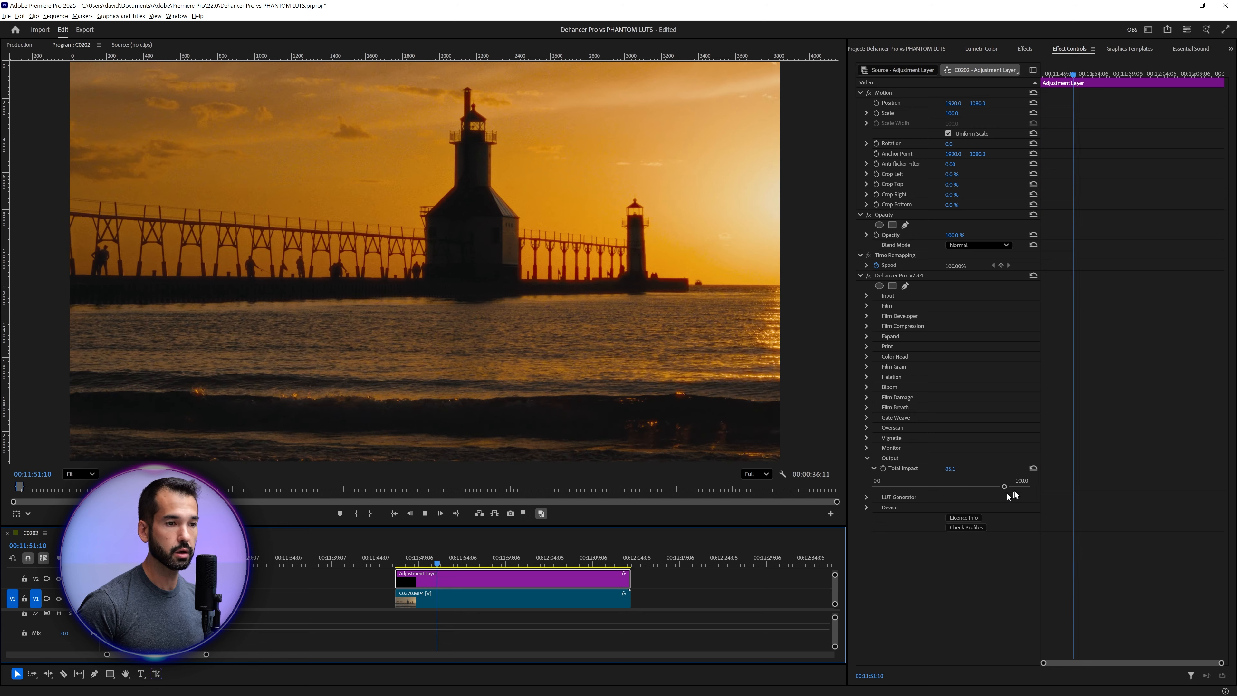
key(space)
- Add a Total Impact keyframe with a value of 0 at the start of the adjustment layer
drag(1090, 74, 972, 81)
click(951, 469)
text(0)
key(Return)
click(884, 469)
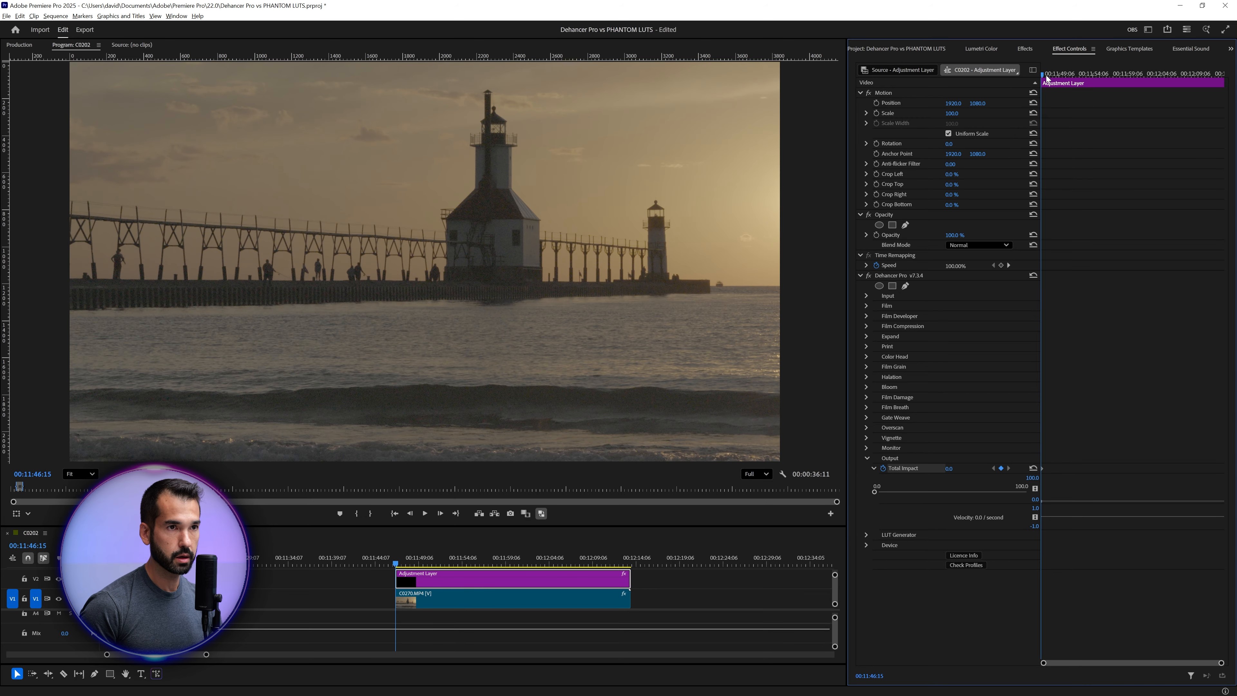
- Add a Total Impact keyframe of 100 at 00:12:08:09 and play back the transition from the start of the clip
click(1189, 74)
click(949, 468)
text(100)
key(Return)
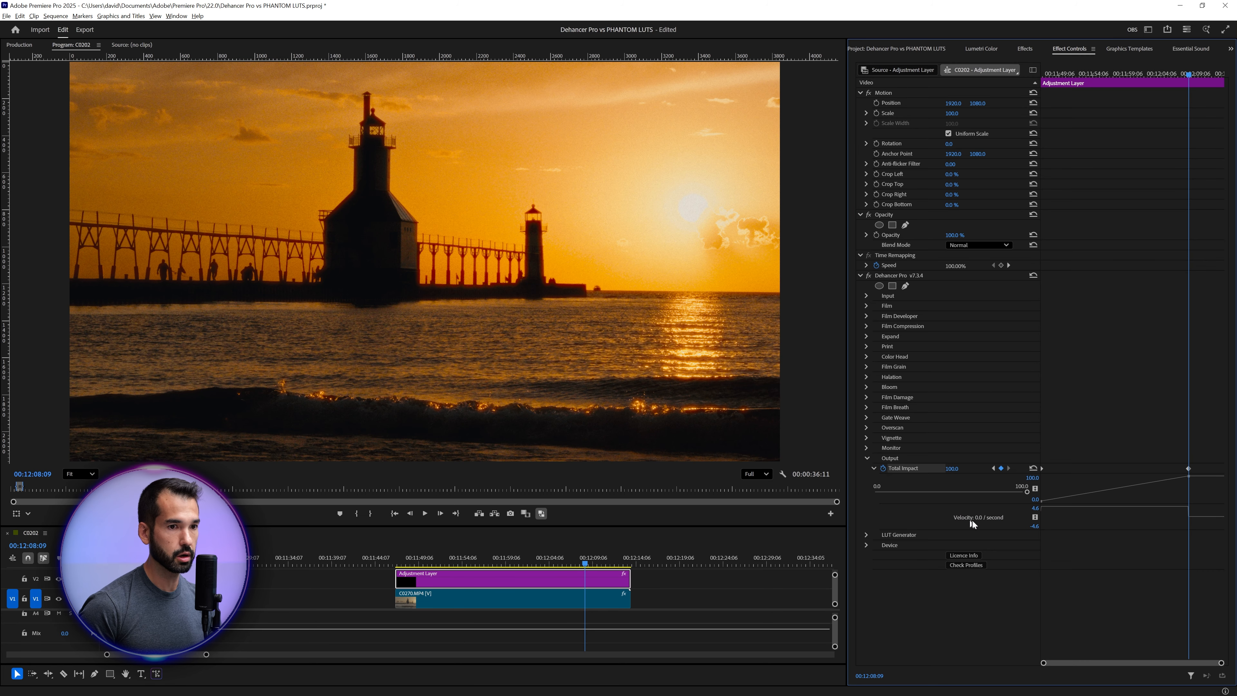
click(400, 564)
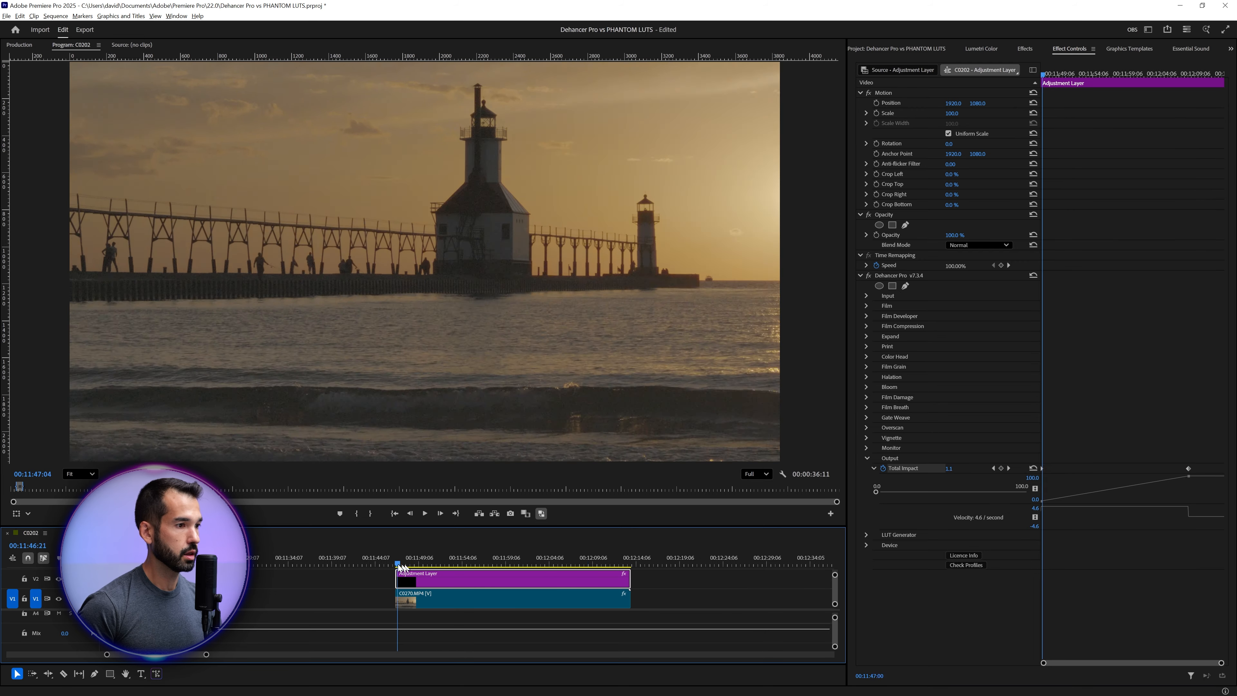
drag(401, 565, 397, 564)
click(427, 513)
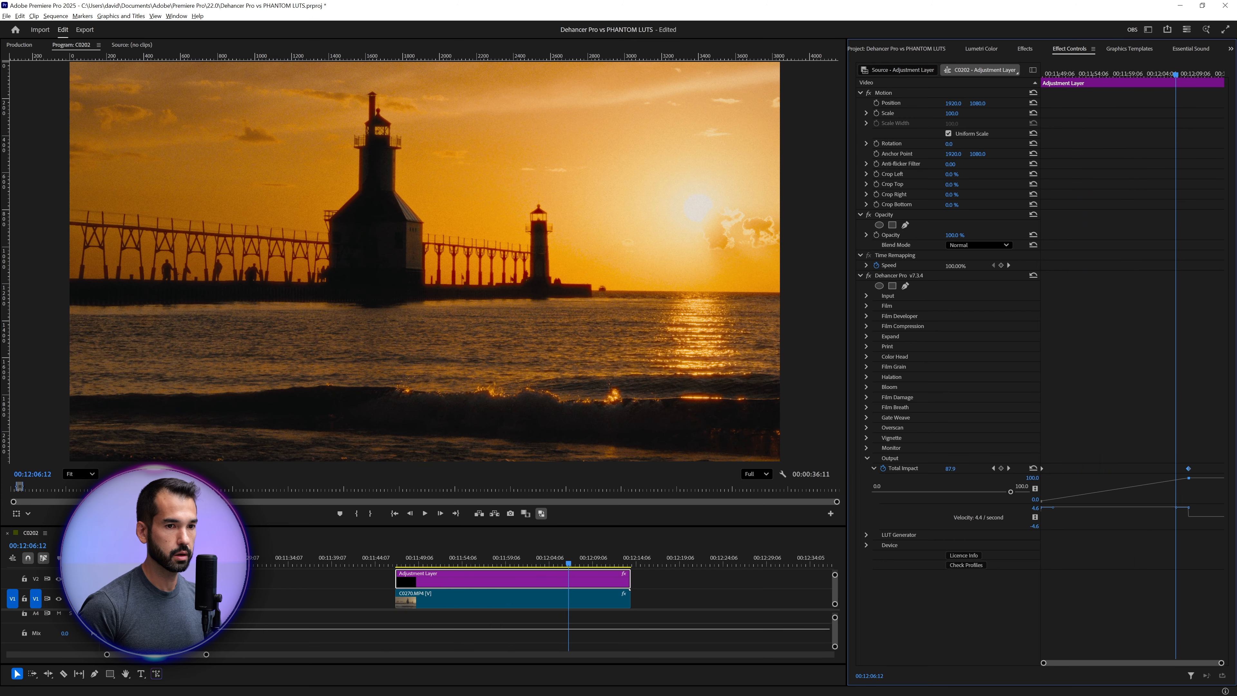
- Move the second Total Impact keyframe earlier to about 00:11:52 and play back the faster transition
click(1189, 469)
drag(1188, 476, 1078, 476)
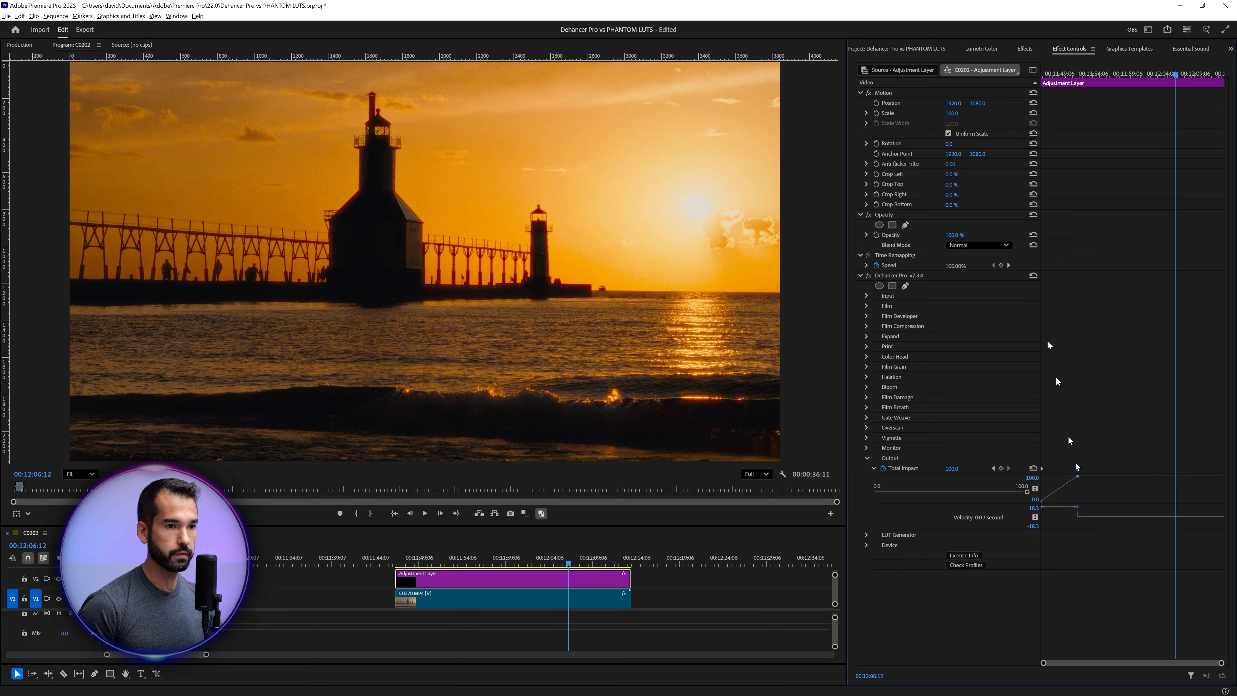
click(402, 565)
key(space)
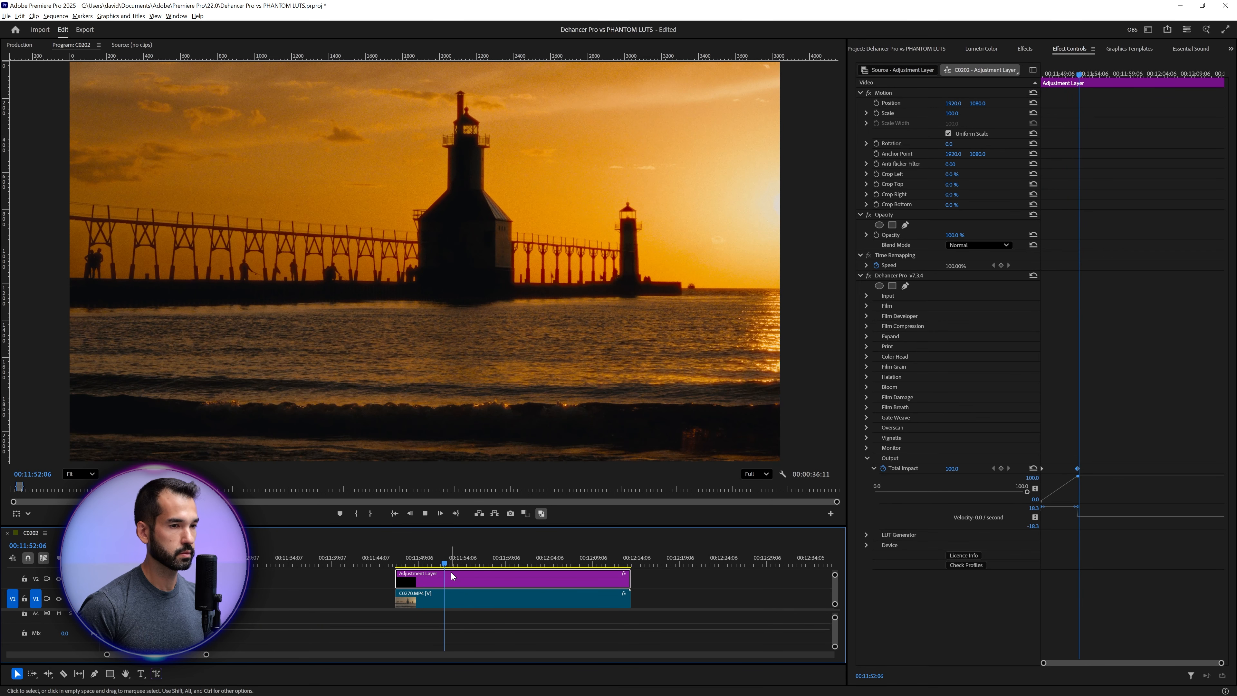
key(space)
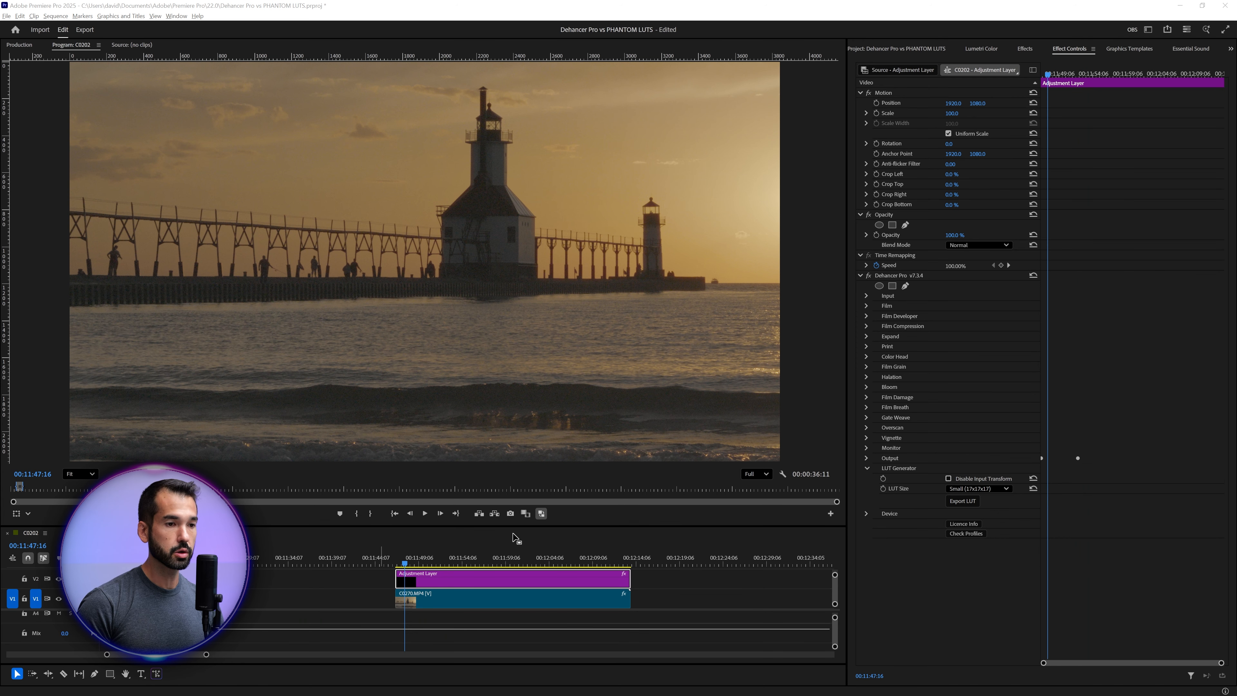